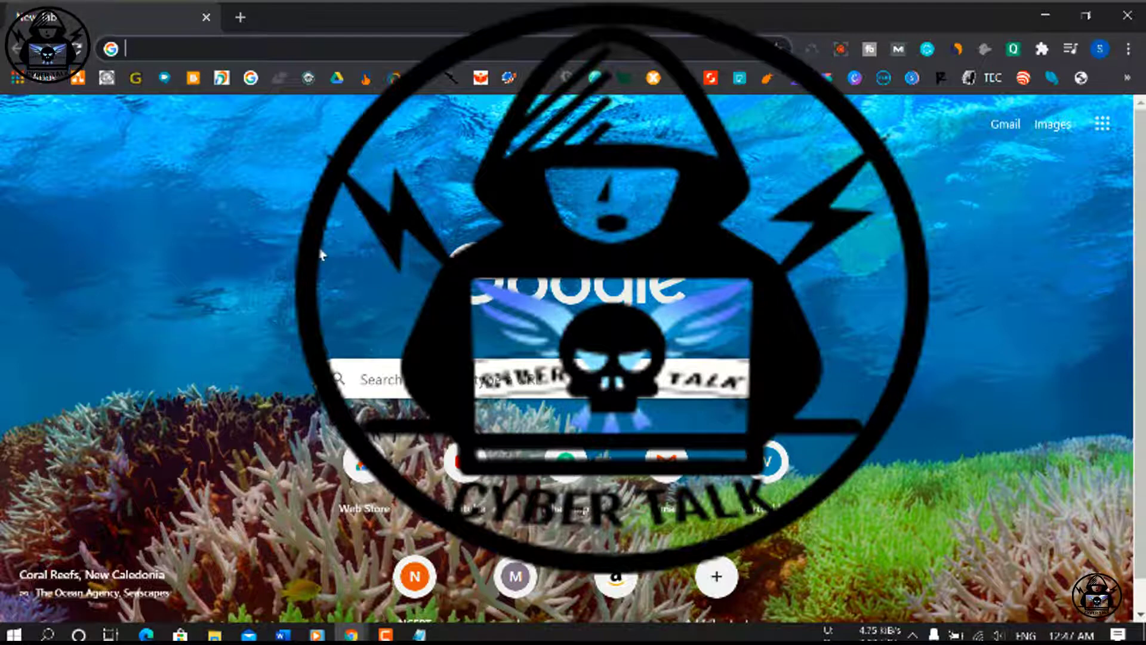
Search the web for "ccleaner pro" and open the CCleaner Professional result from ccleaner.com.
{"action": "left_click", "coordinate": [166, 48]}
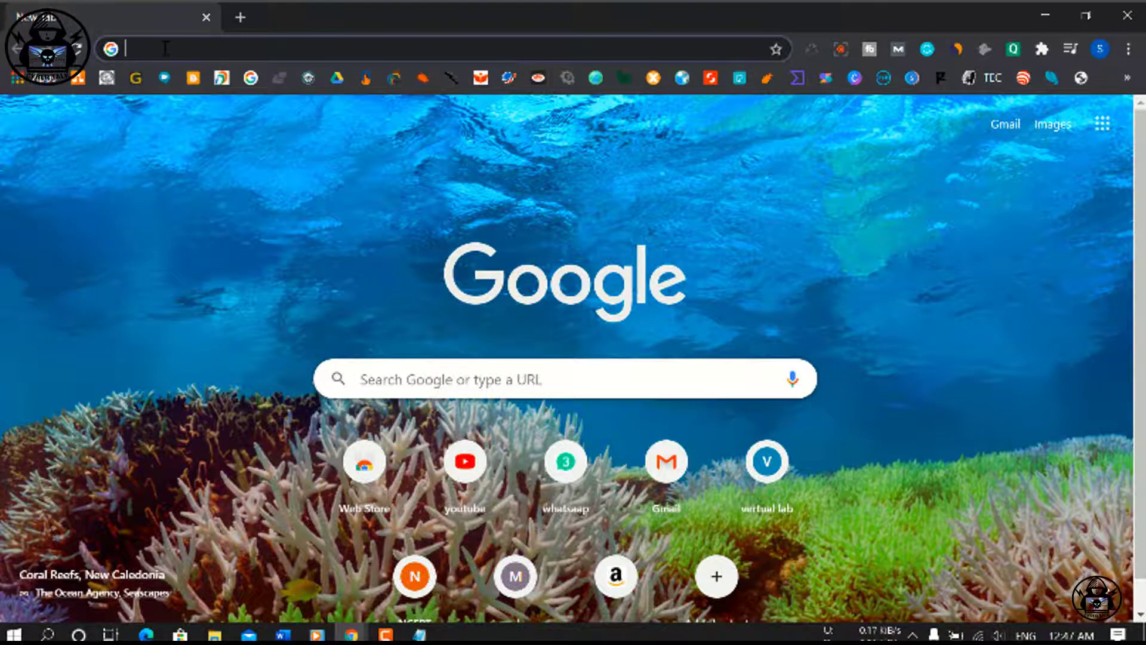
{"action": "type", "text": "ccl"}
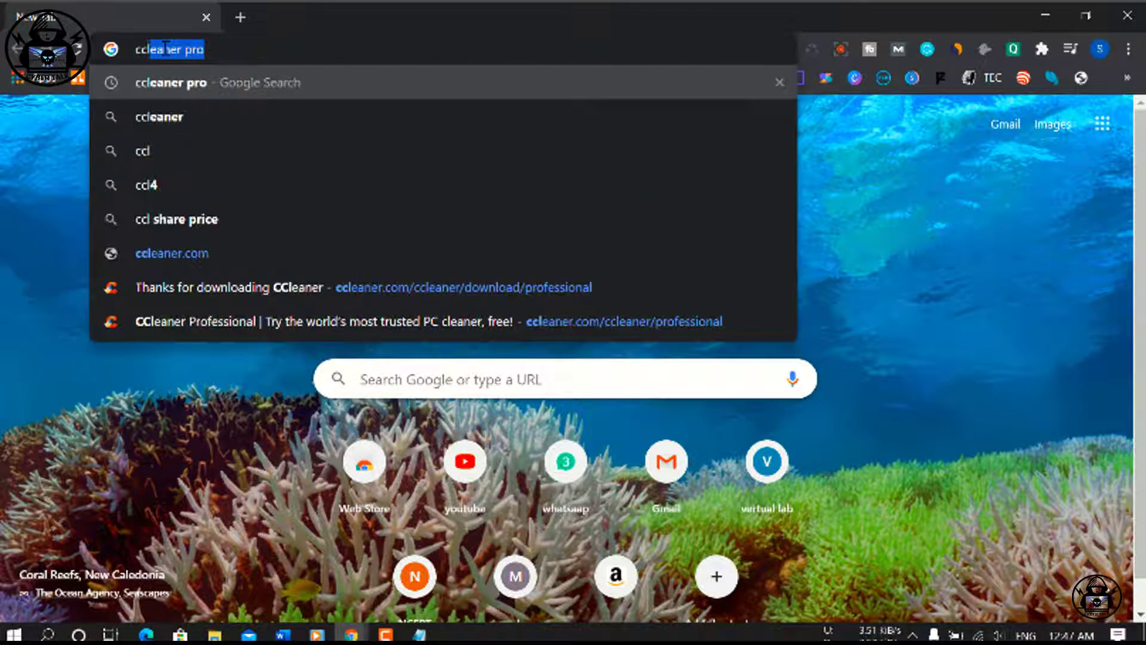
{"action": "type", "text": "e"}
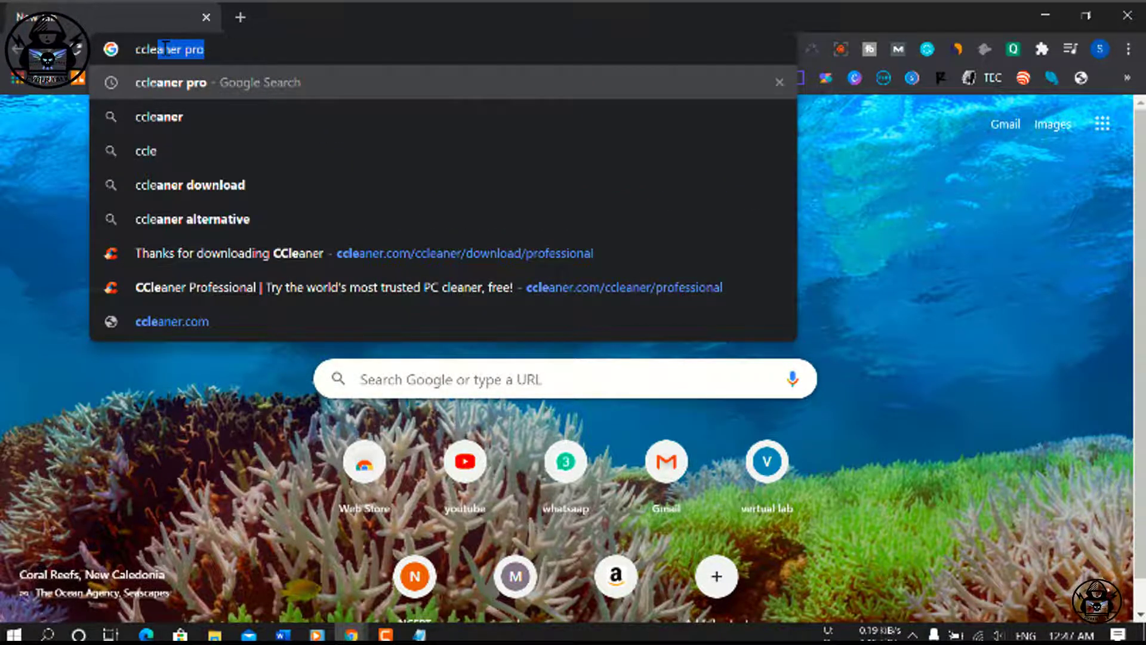
{"action": "type", "text": "a"}
{"action": "key", "text": "BackSpace"}
{"action": "key", "text": "BackSpace"}
{"action": "type", "text": "ner"}
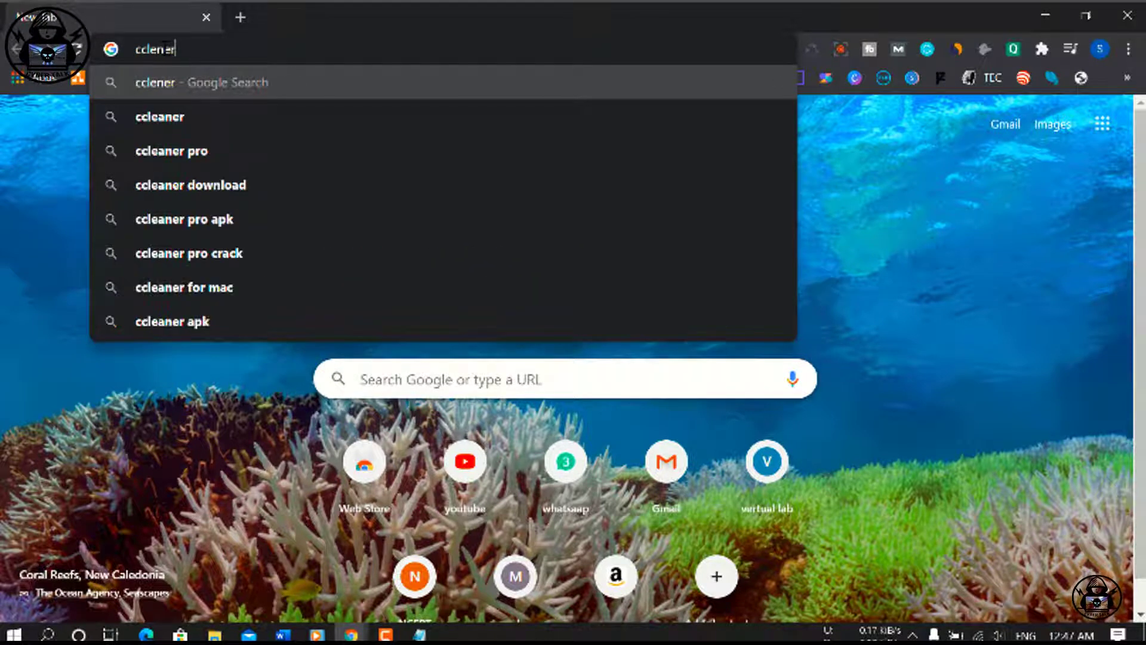
{"action": "key", "text": "BackSpace"}
{"action": "key", "text": "BackSpace"}
{"action": "key", "text": "BackSpace"}
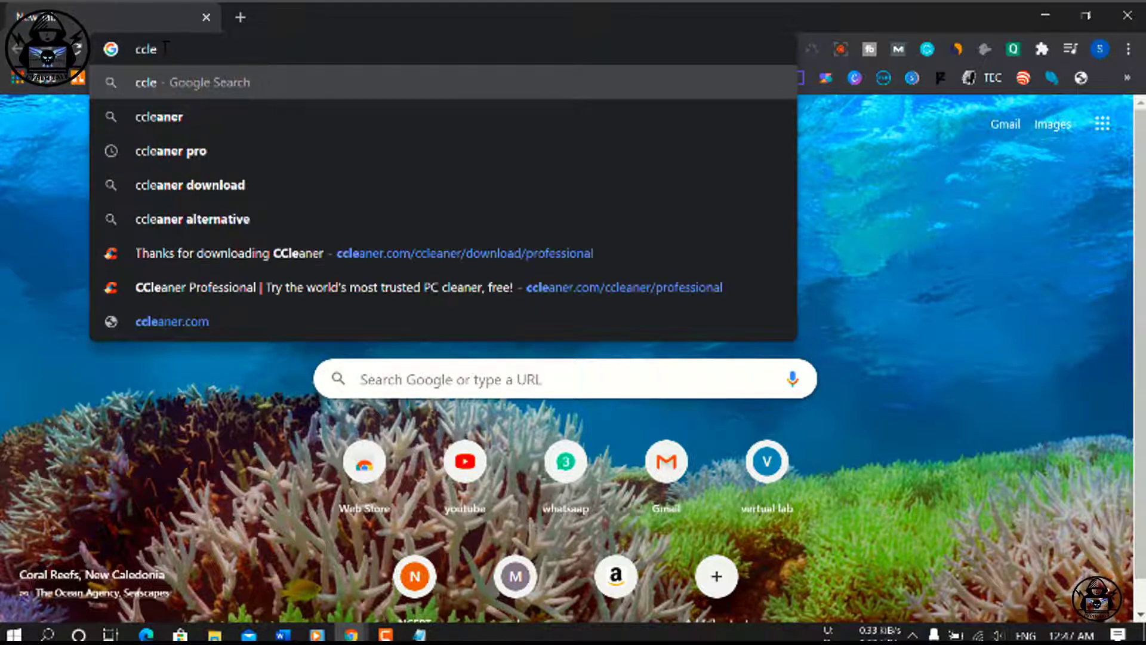
{"action": "type", "text": "aner"}
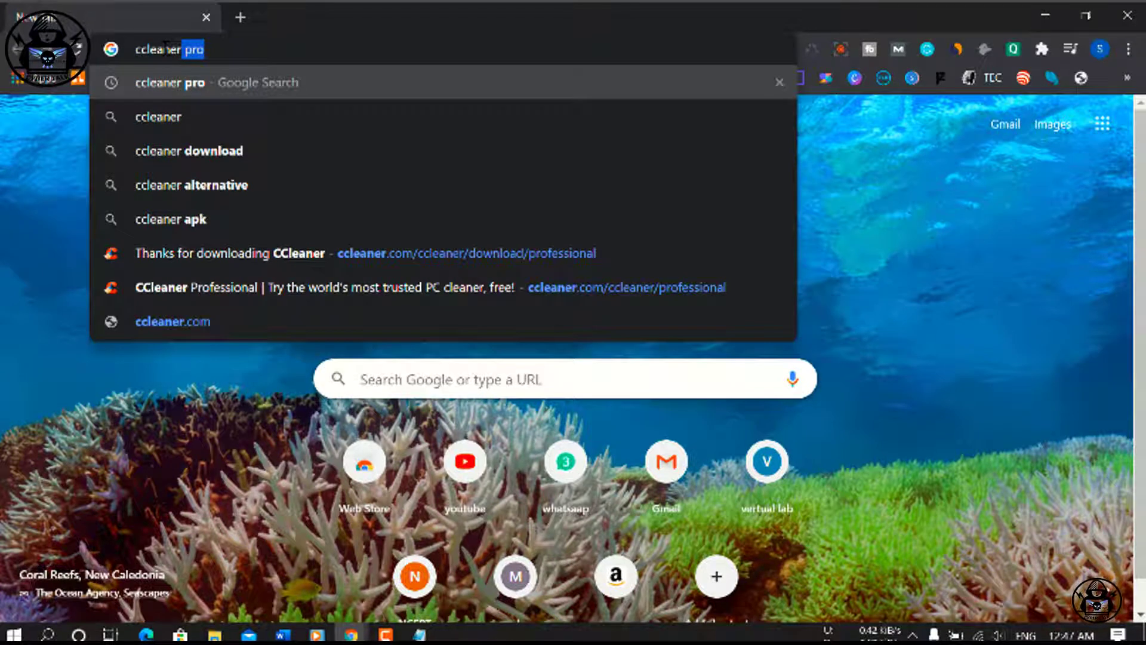
{"action": "type", "text": " pro"}
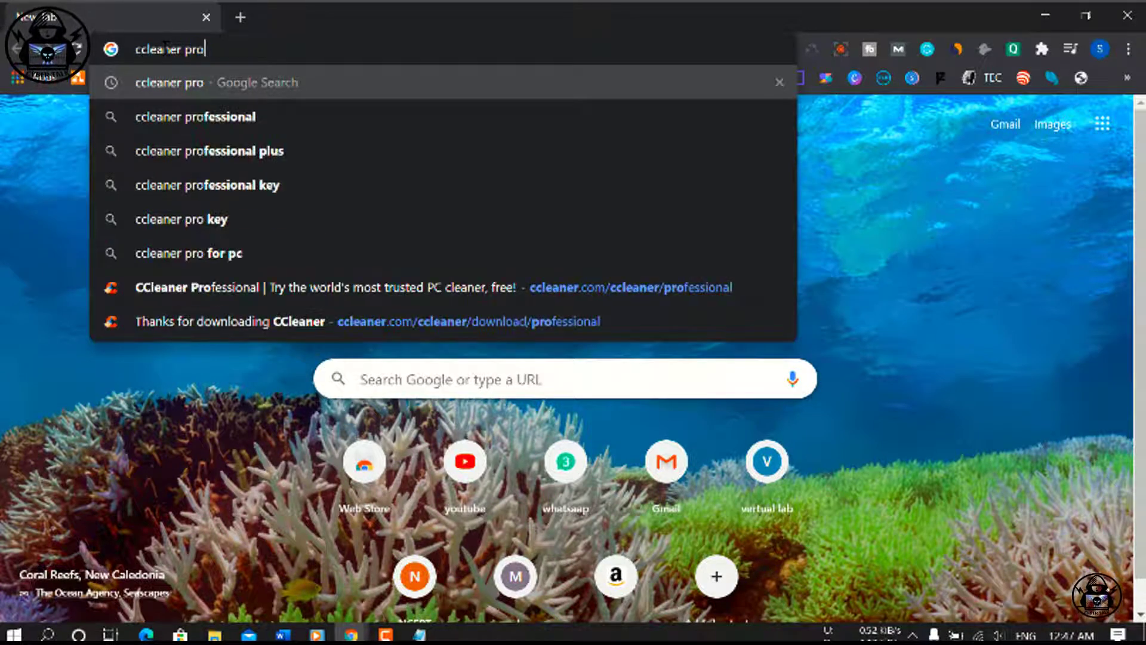
{"action": "type", "text": "3"}
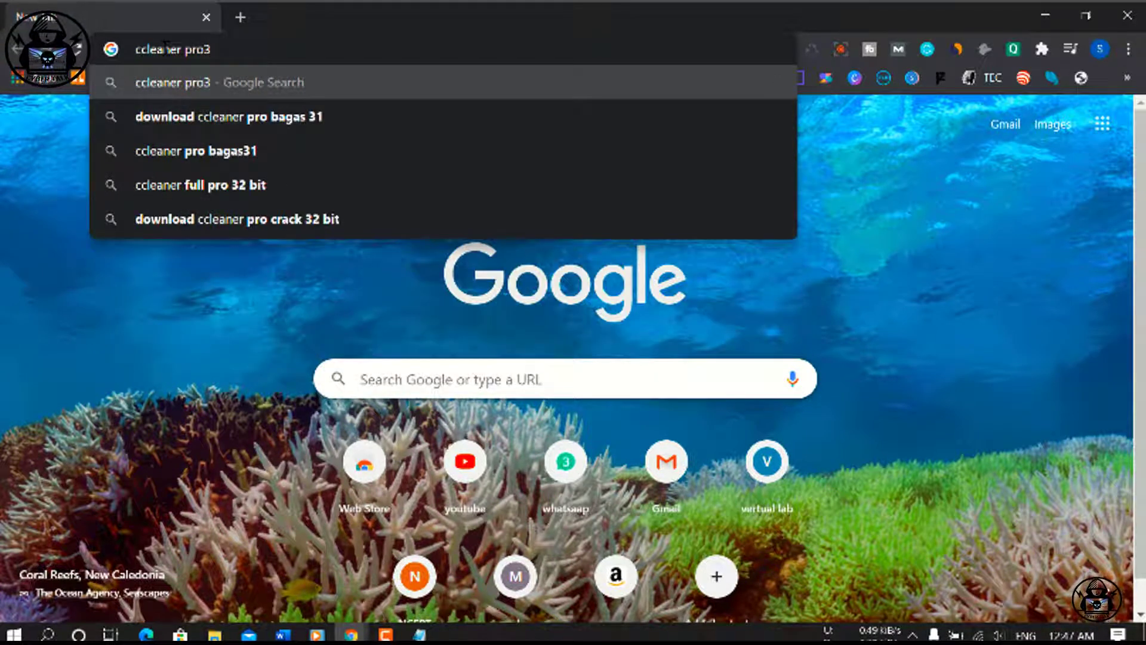
{"action": "key", "text": "BackSpace"}
{"action": "key", "text": "Return"}
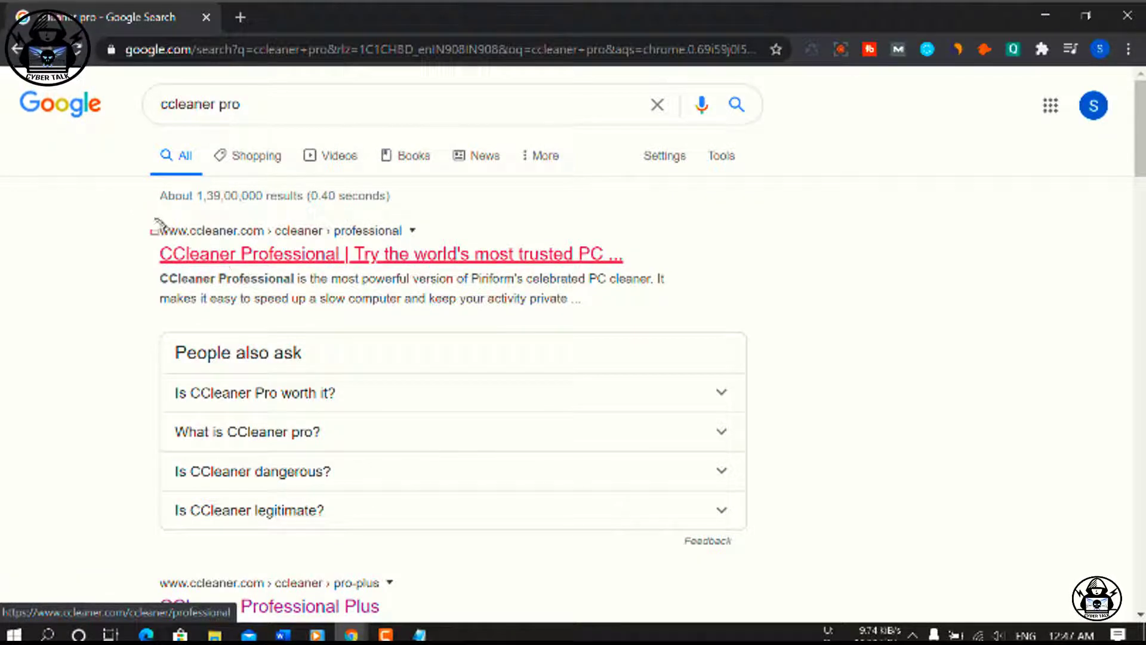
{"action": "mouse_move", "coordinate": [146, 216]}
{"action": "left_mouse_down"}
{"action": "mouse_move", "coordinate": [200, 266]}
{"action": "mouse_move", "coordinate": [302, 285]}
{"action": "mouse_move", "coordinate": [546, 270]}
{"action": "mouse_move", "coordinate": [754, 278]}
{"action": "left_mouse_up"}
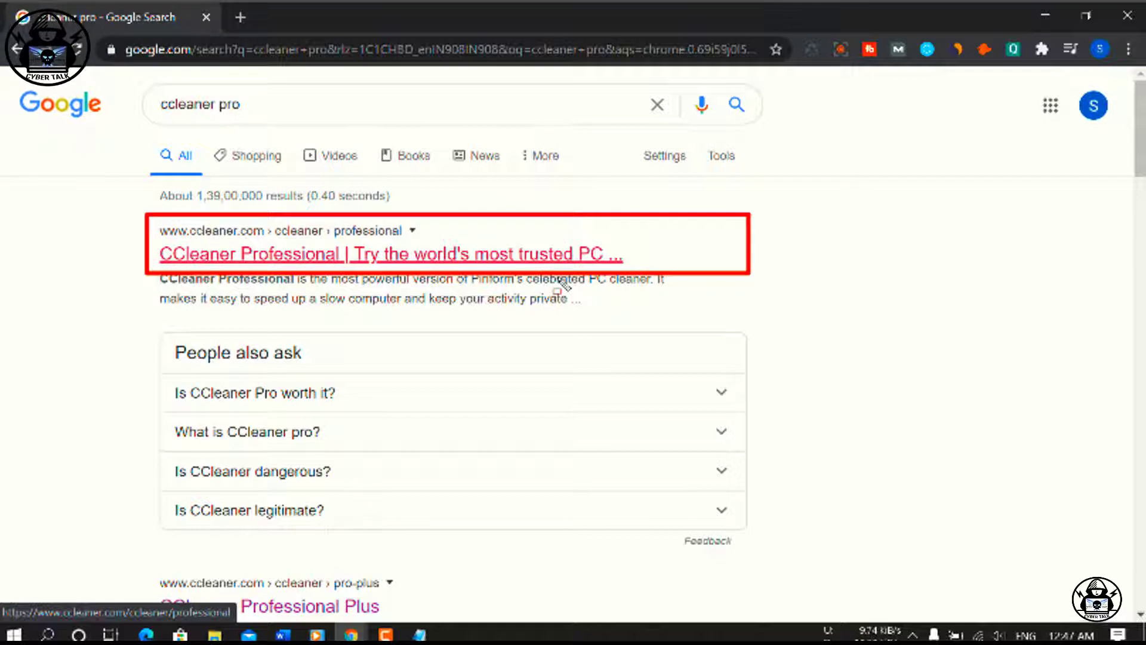
{"action": "left_click", "coordinate": [376, 251]}
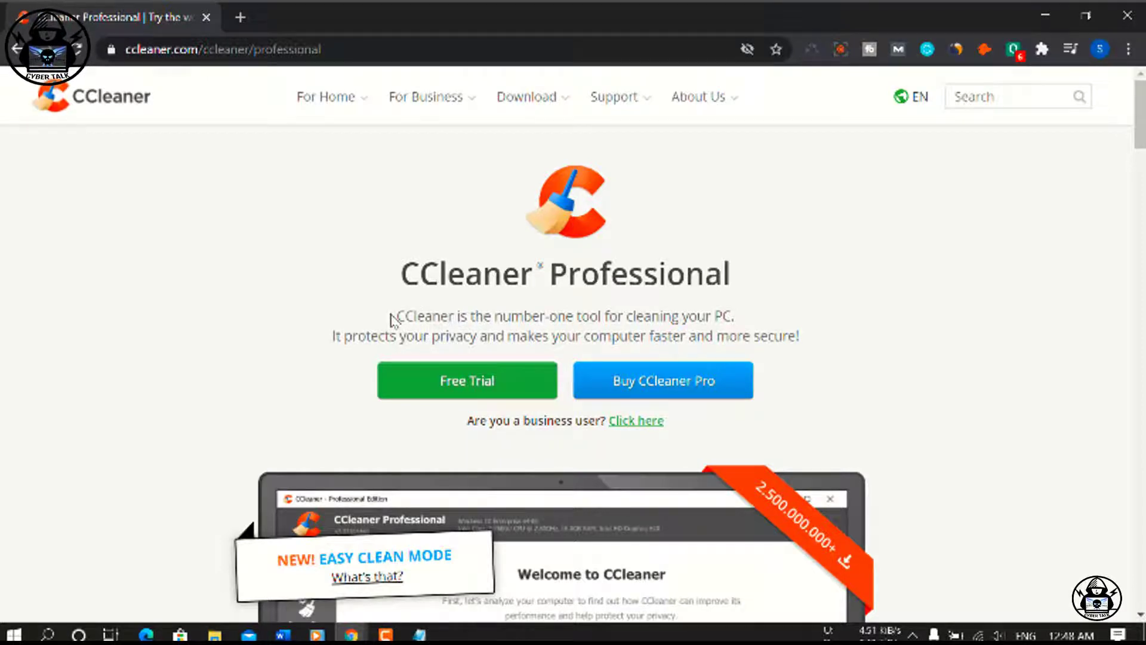
Examine the CCleaner Professional page, including its feature descriptions and the comparison and prices of Professional and Professional Bundle.
{"action": "scroll", "coordinate": [394, 320], "scroll_direction": "down", "scroll_amount": 2}
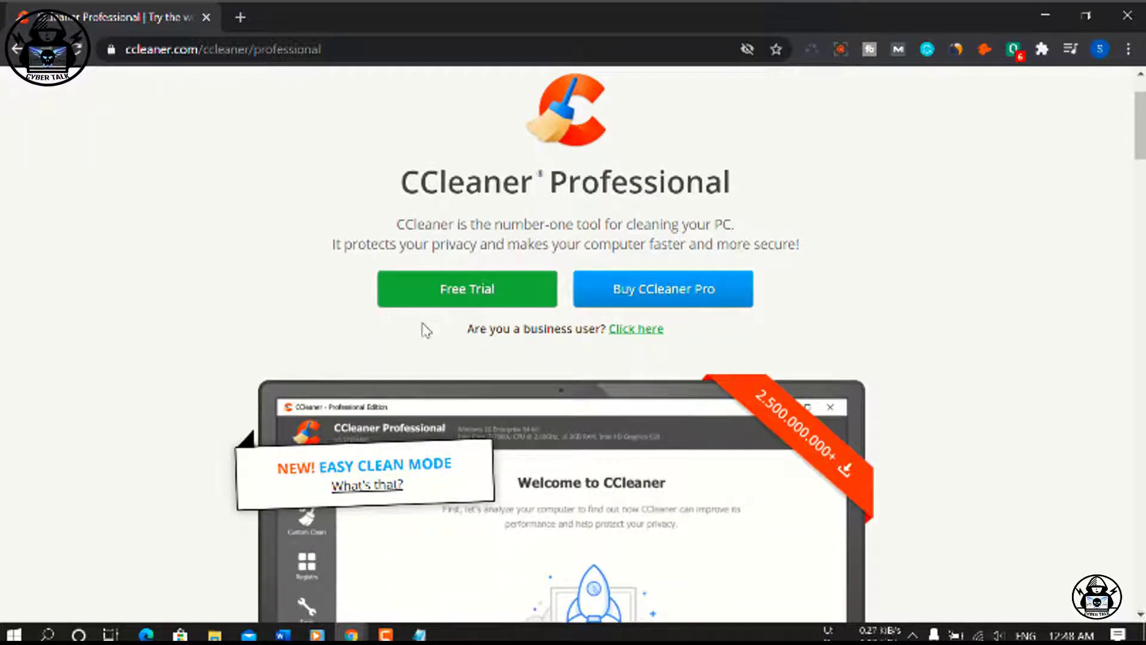
{"action": "scroll", "coordinate": [425, 330], "scroll_direction": "up", "scroll_amount": 2}
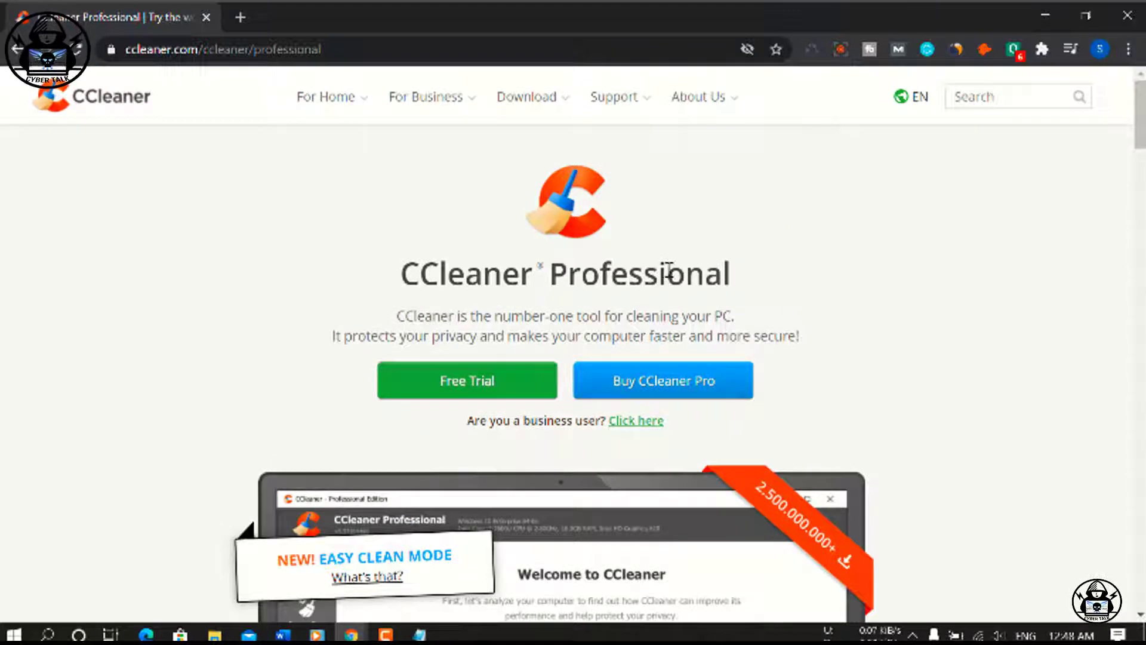
{"action": "scroll", "coordinate": [457, 311], "scroll_direction": "down", "scroll_amount": 2}
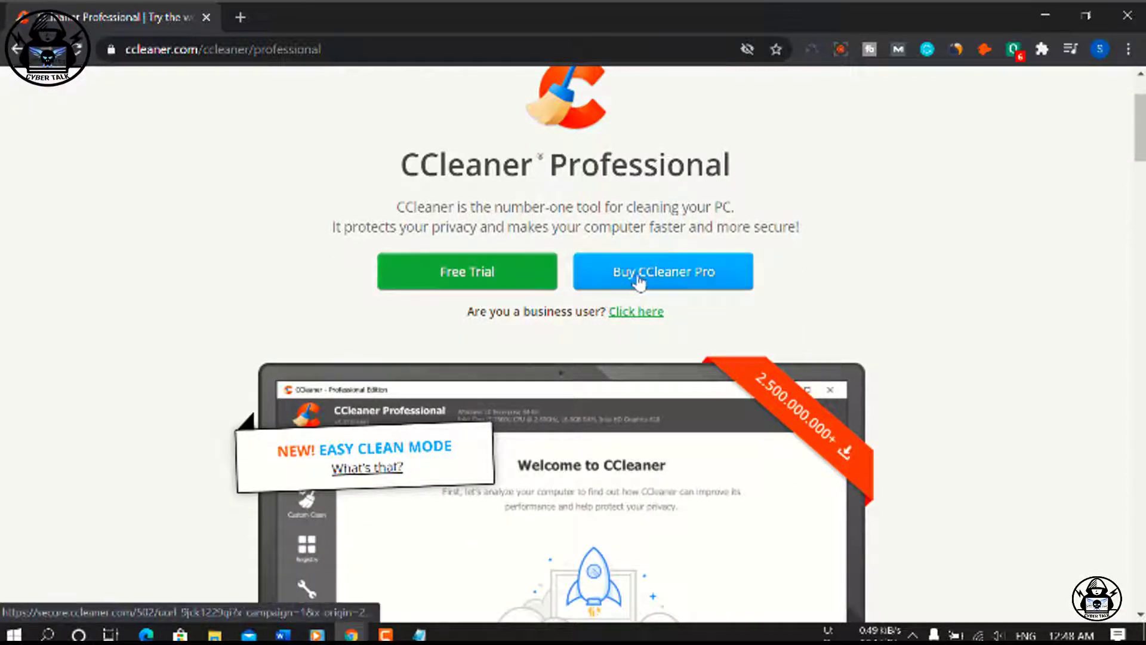
{"action": "scroll", "coordinate": [664, 281], "scroll_direction": "down", "scroll_amount": 9}
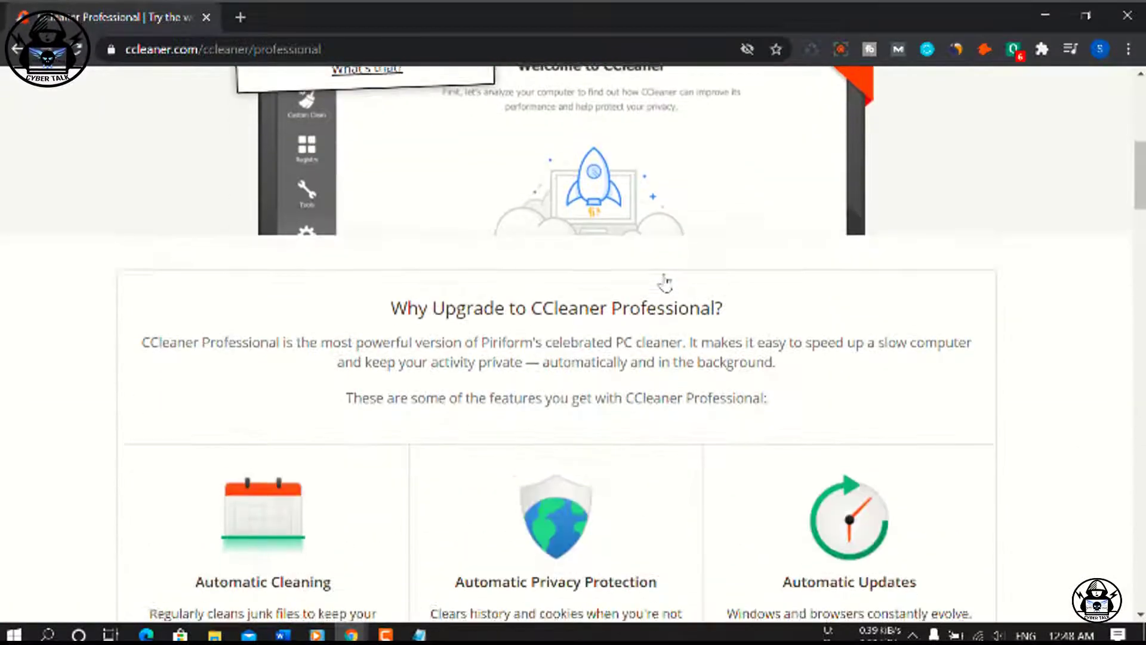
{"action": "scroll", "coordinate": [664, 281], "scroll_direction": "down", "scroll_amount": 5}
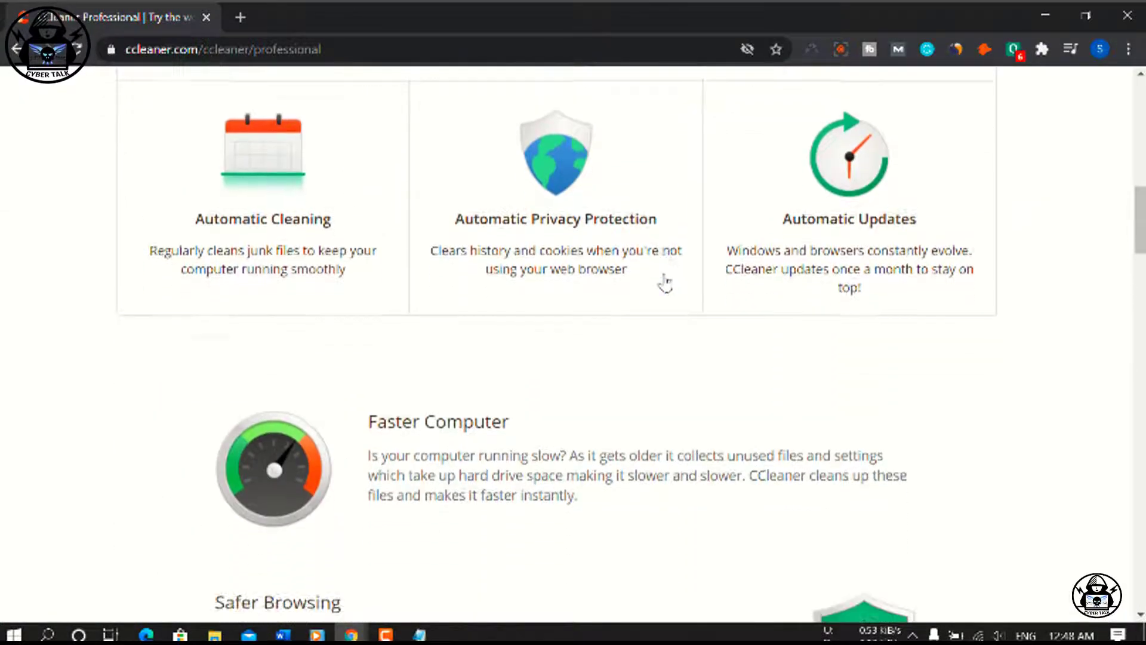
{"action": "scroll", "coordinate": [427, 396], "scroll_direction": "down", "scroll_amount": 3}
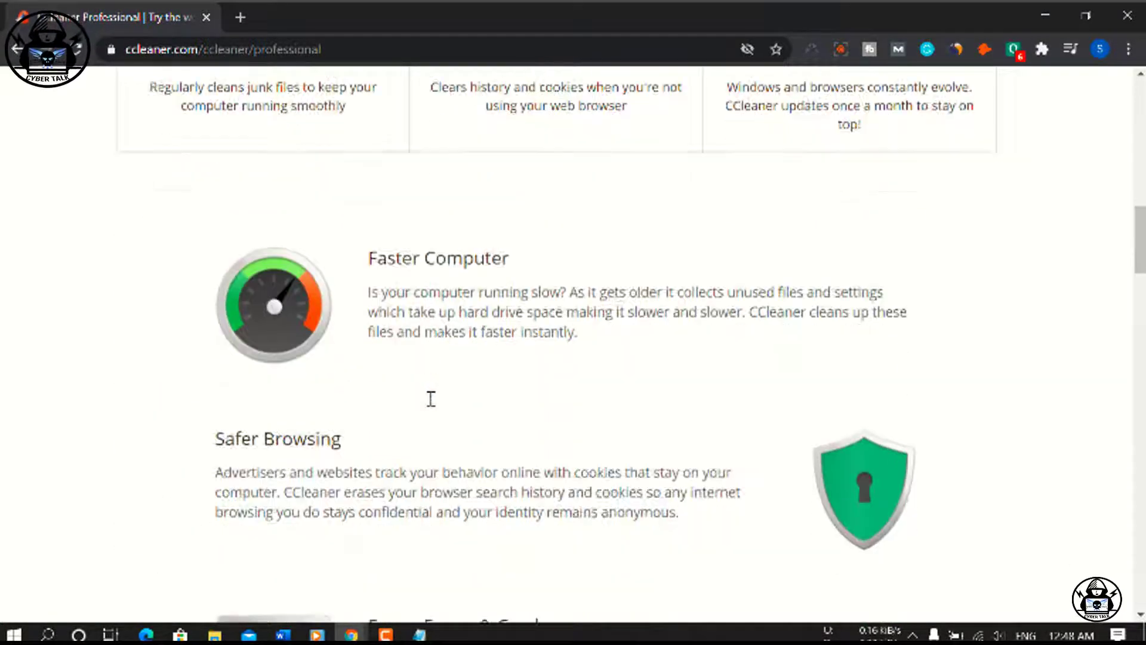
{"action": "scroll", "coordinate": [489, 428], "scroll_direction": "down", "scroll_amount": 2}
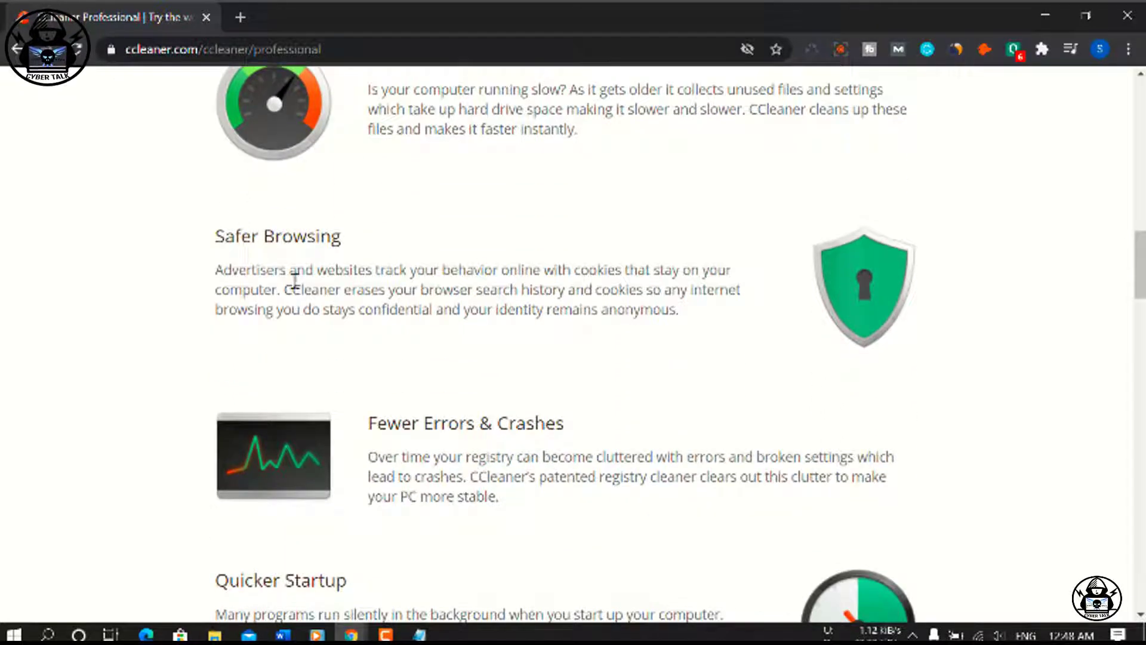
{"action": "scroll", "coordinate": [435, 427], "scroll_direction": "down", "scroll_amount": 4}
{"action": "scroll", "coordinate": [437, 428], "scroll_direction": "down", "scroll_amount": 2}
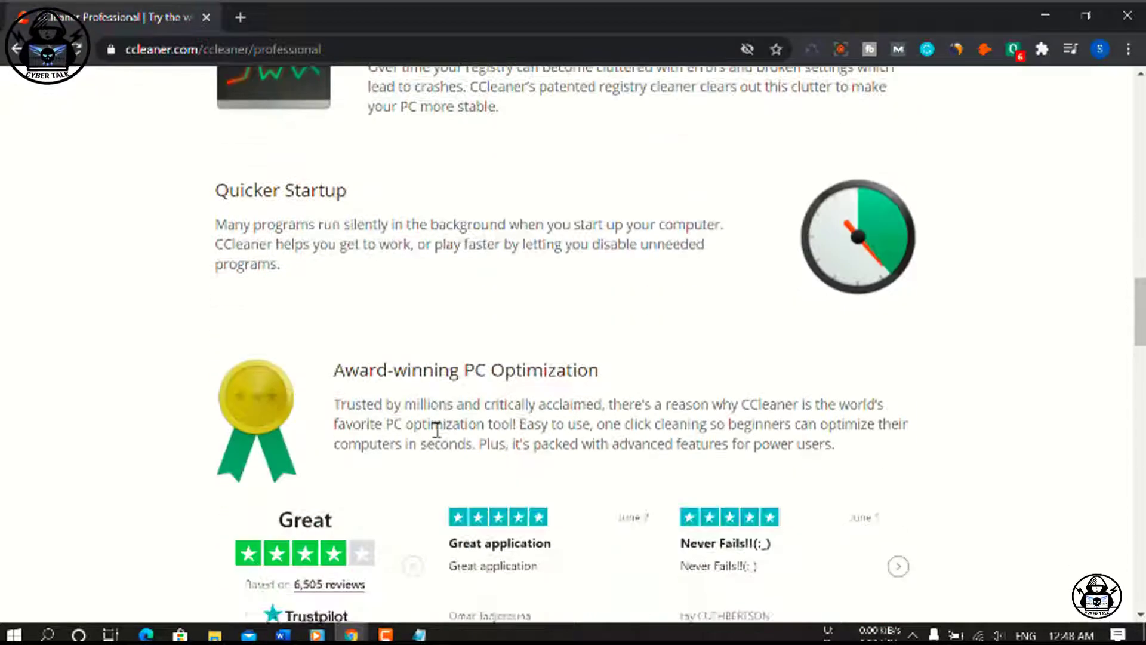
{"action": "scroll", "coordinate": [435, 428], "scroll_direction": "down", "scroll_amount": 7}
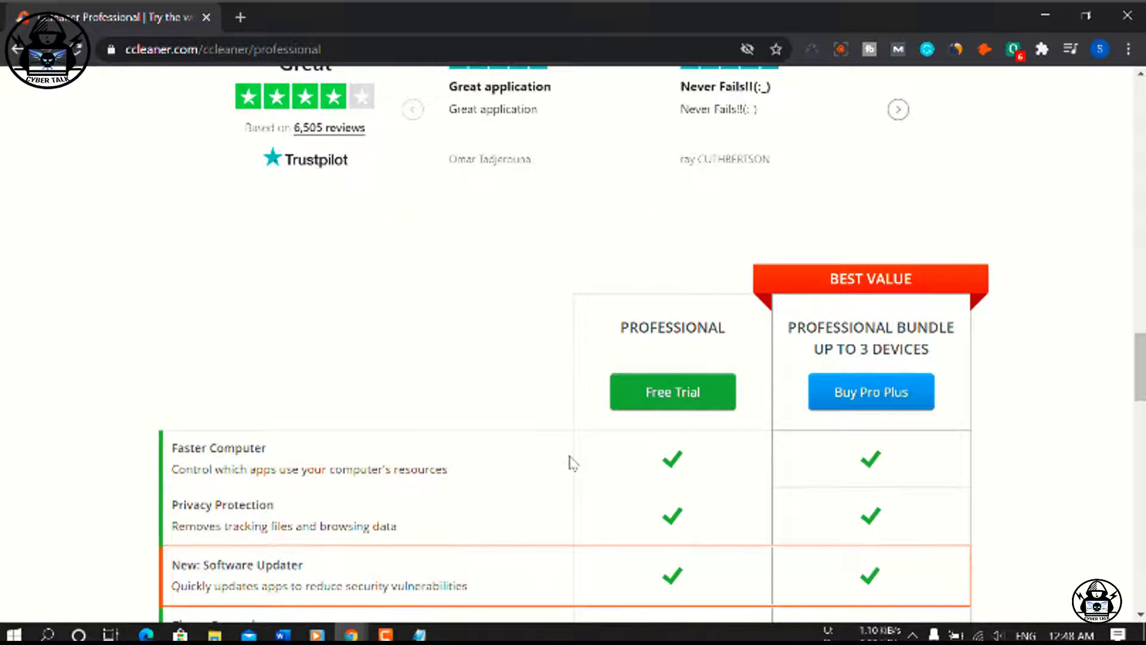
{"action": "scroll", "coordinate": [572, 462], "scroll_direction": "down", "scroll_amount": 8}
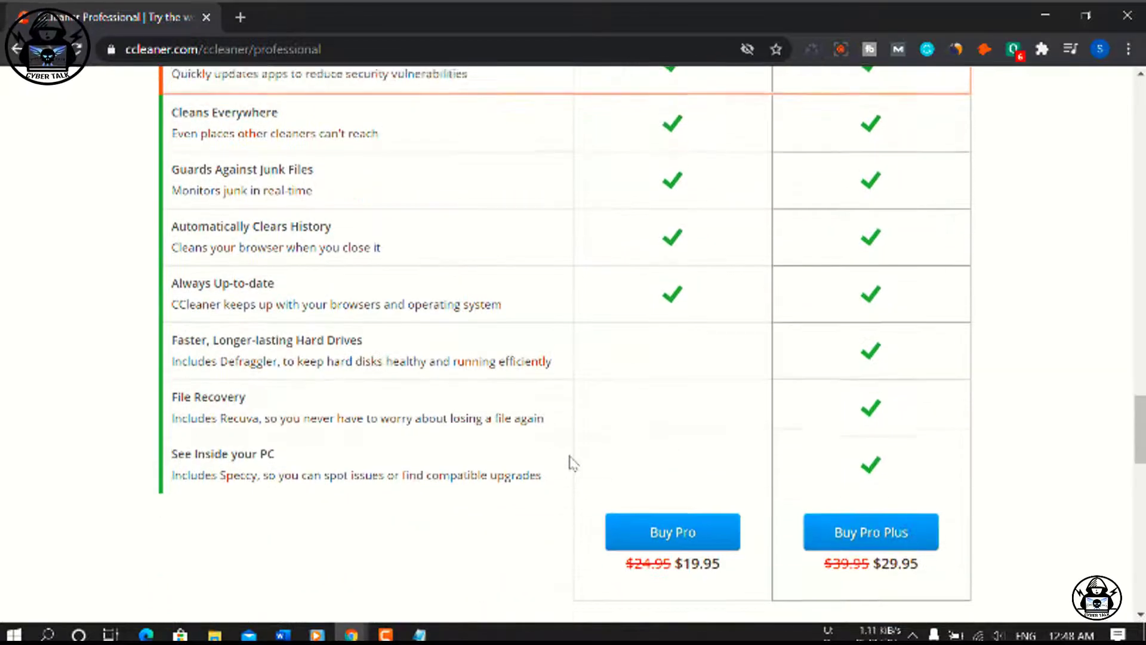
{"action": "scroll", "coordinate": [572, 463], "scroll_direction": "up", "scroll_amount": 8}
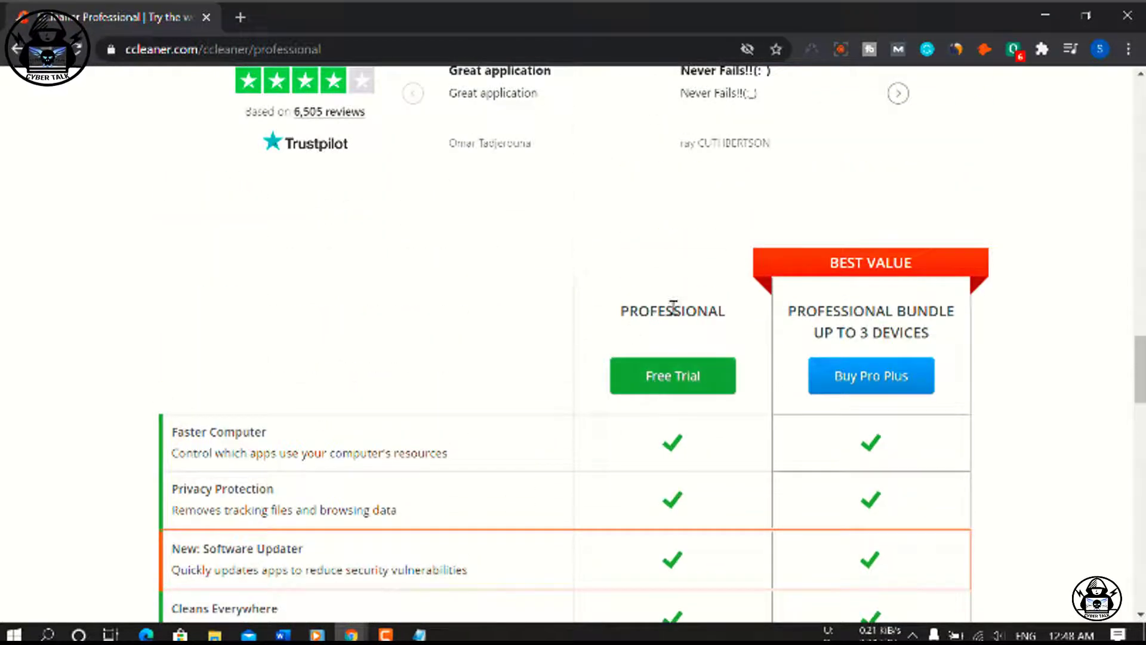
{"action": "scroll", "coordinate": [677, 381], "scroll_direction": "down", "scroll_amount": 3}
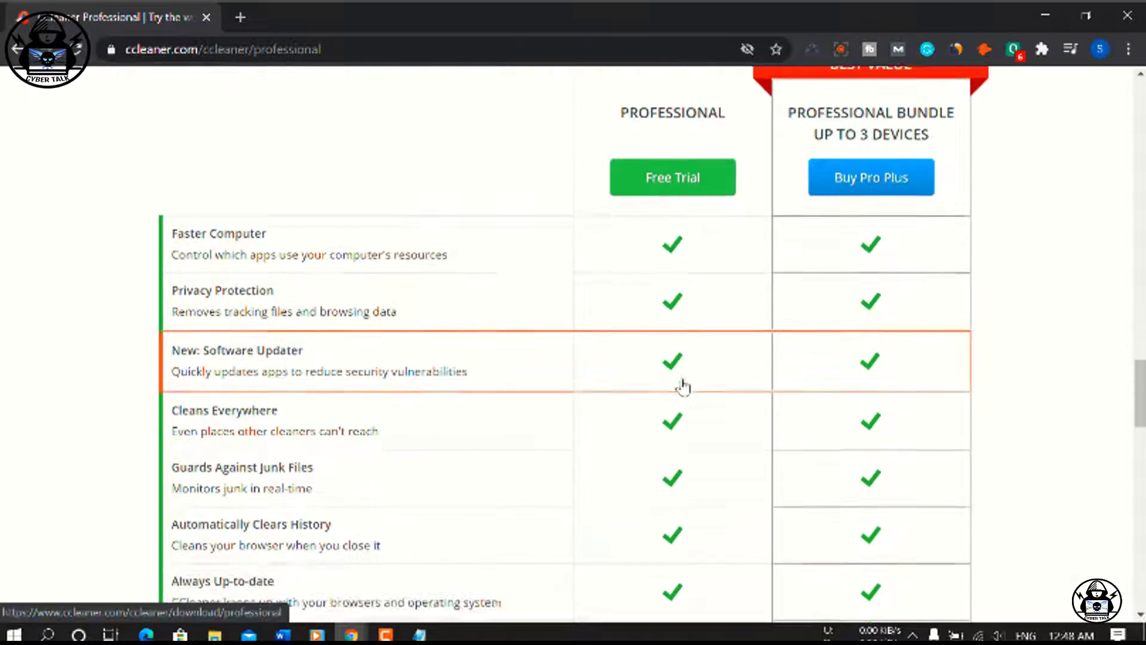
{"action": "scroll", "coordinate": [682, 387], "scroll_direction": "down", "scroll_amount": 7}
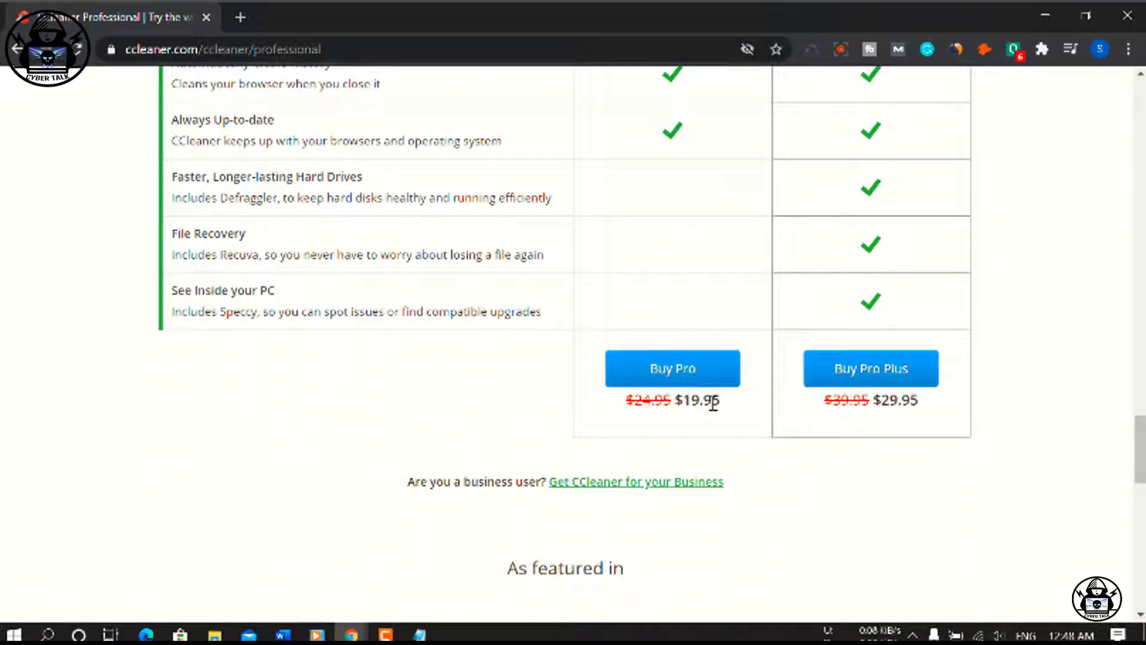
Start the free trial download of CCleaner Professional from the comparison table and pause the cctrialsetup.exe download.
{"action": "scroll", "coordinate": [702, 415], "scroll_direction": "up", "scroll_amount": 10}
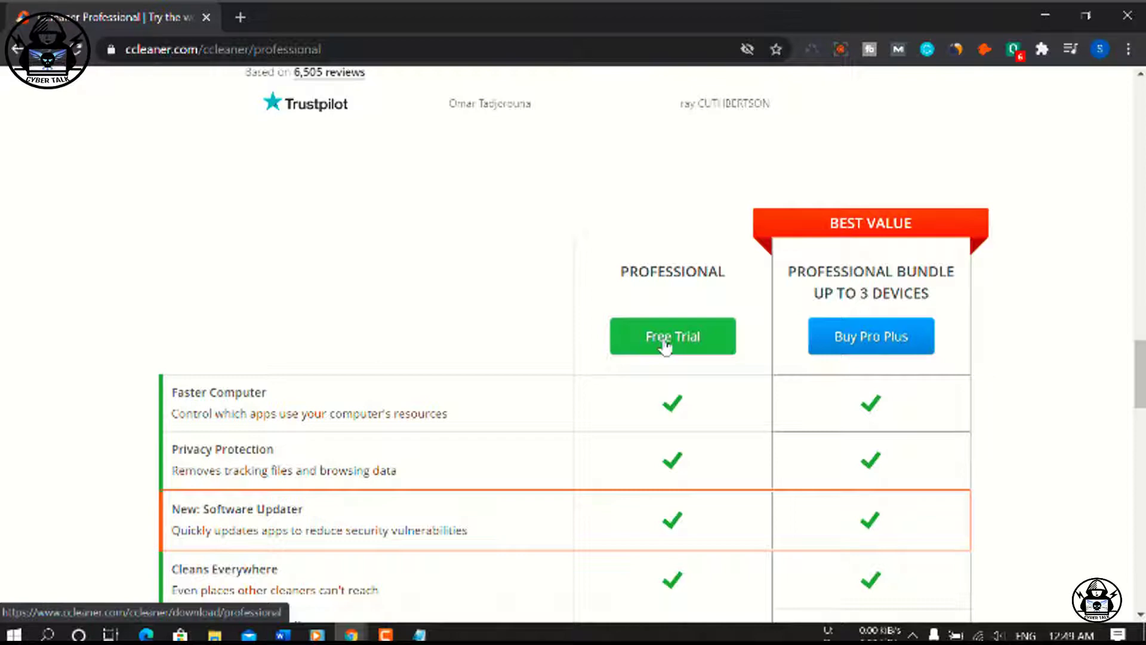
{"action": "left_click", "coordinate": [665, 342]}
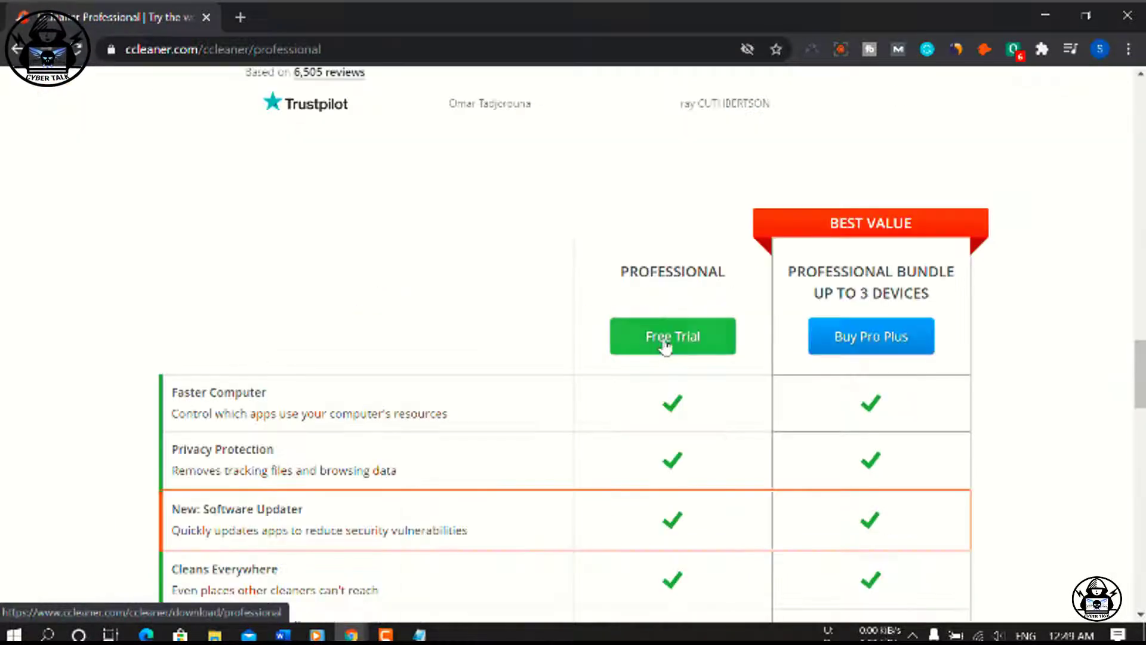
{"action": "left_click", "coordinate": [665, 342]}
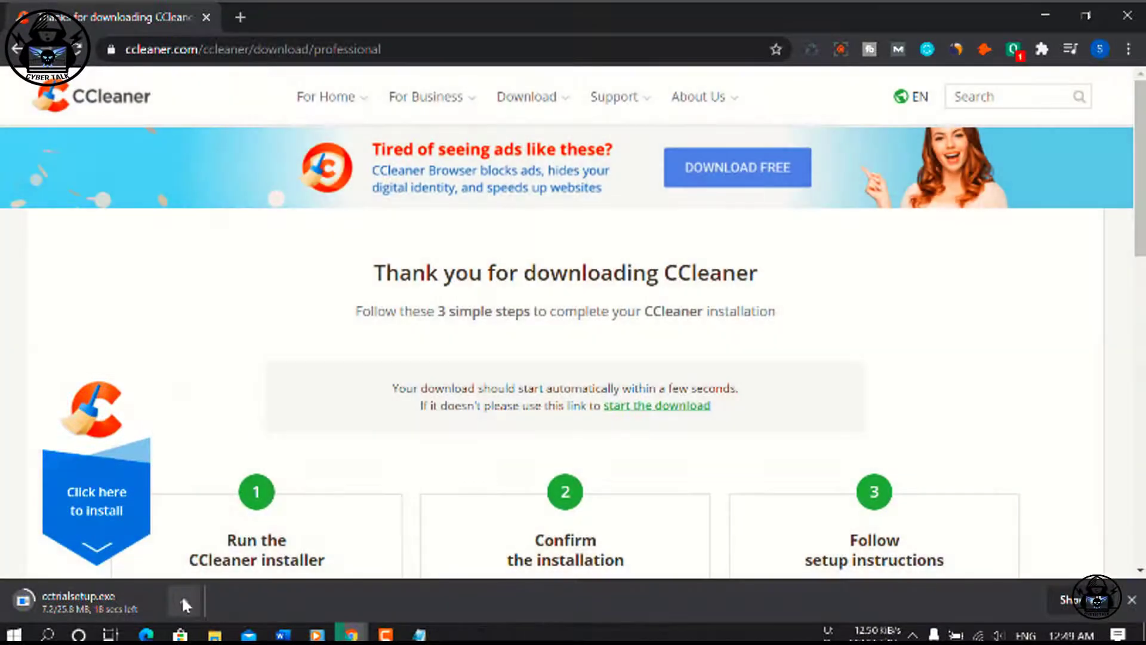
{"action": "left_click", "coordinate": [183, 601]}
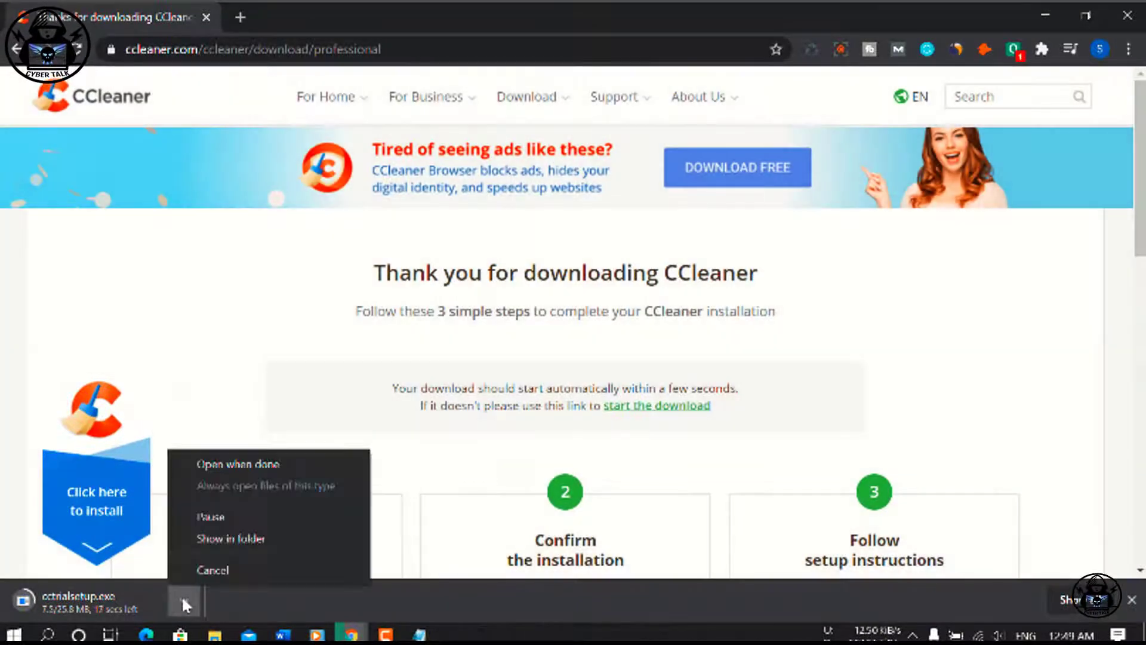
{"action": "left_click", "coordinate": [216, 518]}
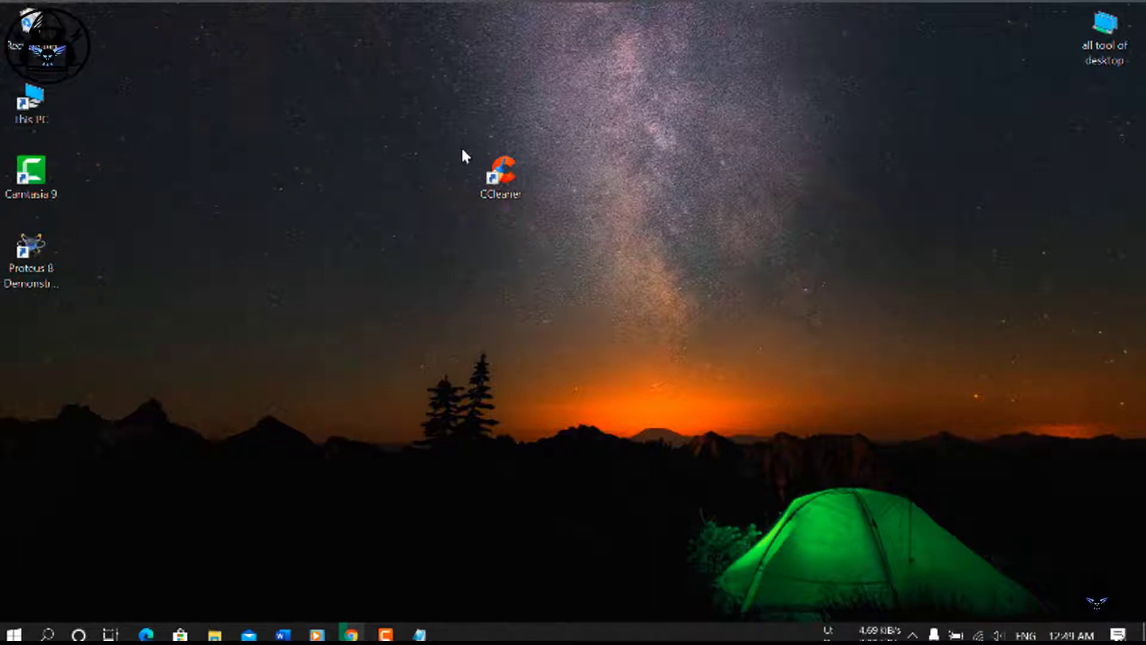
Switch to CCleaner by launching it from its desktop shortcut, and maximize its window.
{"action": "left_click", "coordinate": [494, 175]}
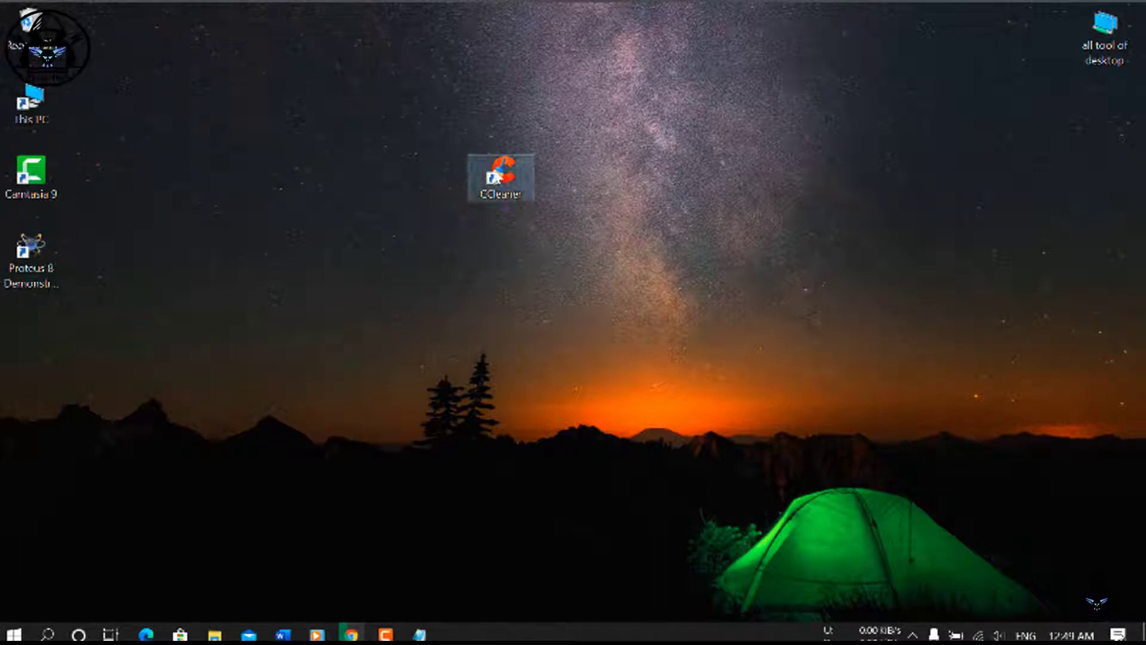
{"action": "double_click", "coordinate": [515, 180]}
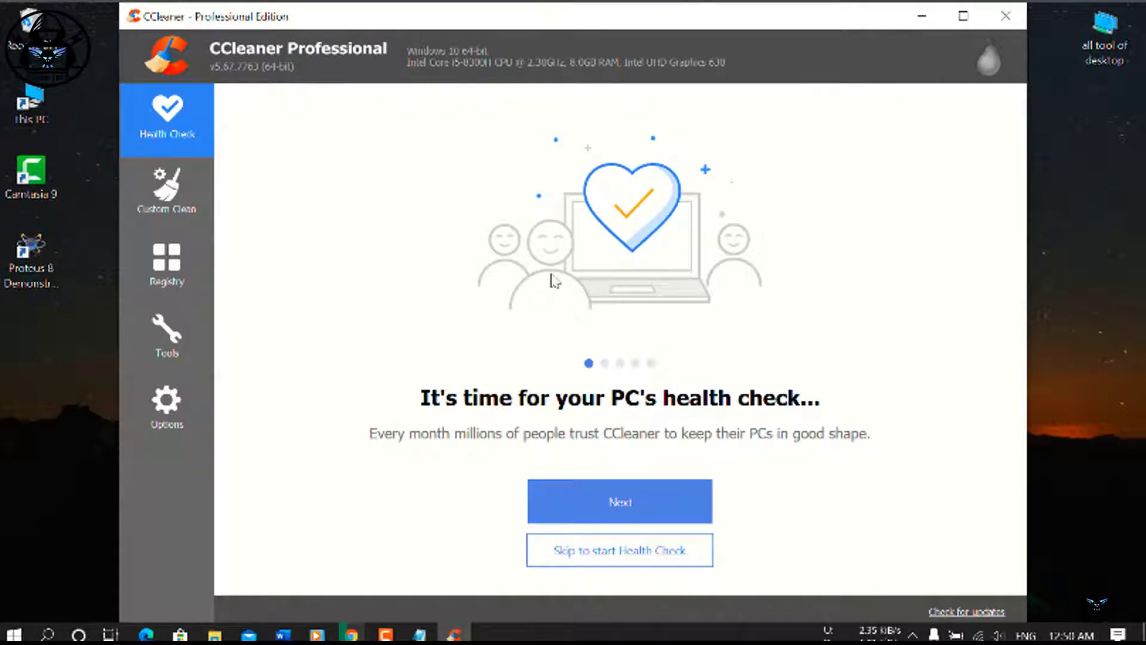
{"action": "left_click", "coordinate": [964, 16]}
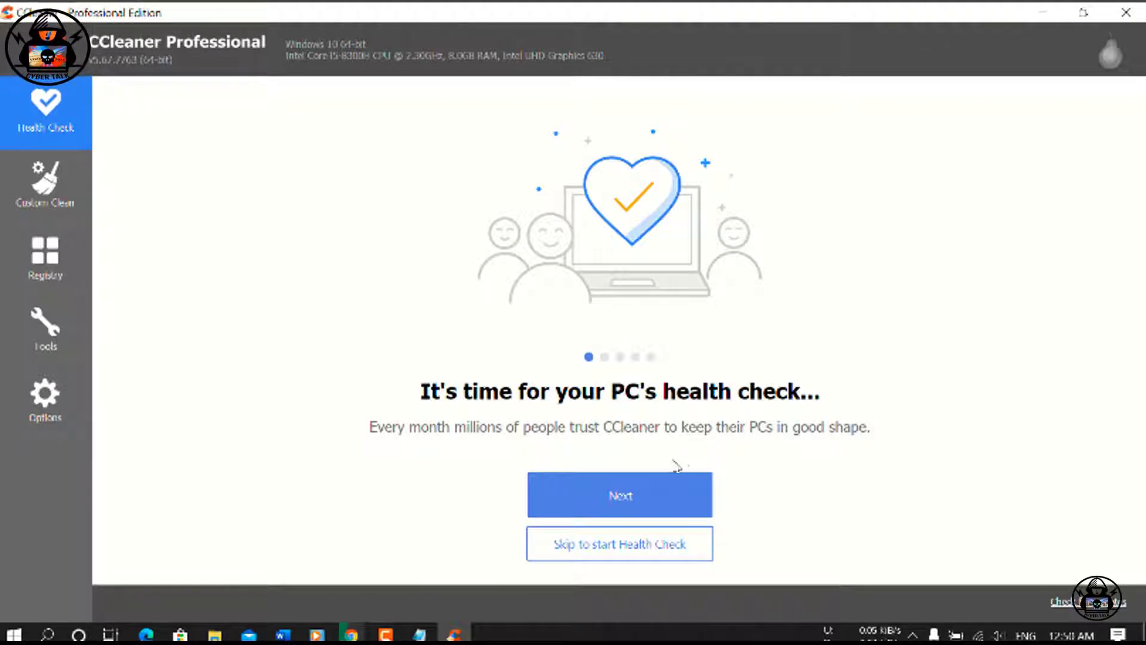
Go through all the Health Check introduction pages and start the Health Check.
{"action": "left_click", "coordinate": [612, 506]}
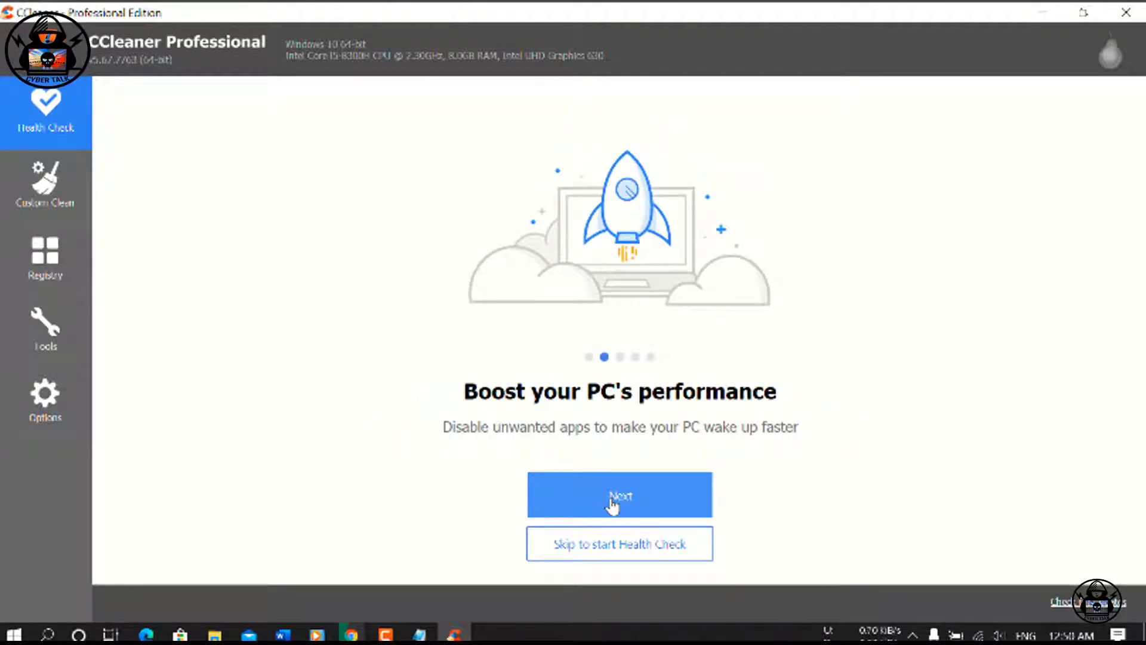
{"action": "left_click", "coordinate": [612, 506]}
{"action": "left_click", "coordinate": [611, 505]}
{"action": "left_click", "coordinate": [612, 505]}
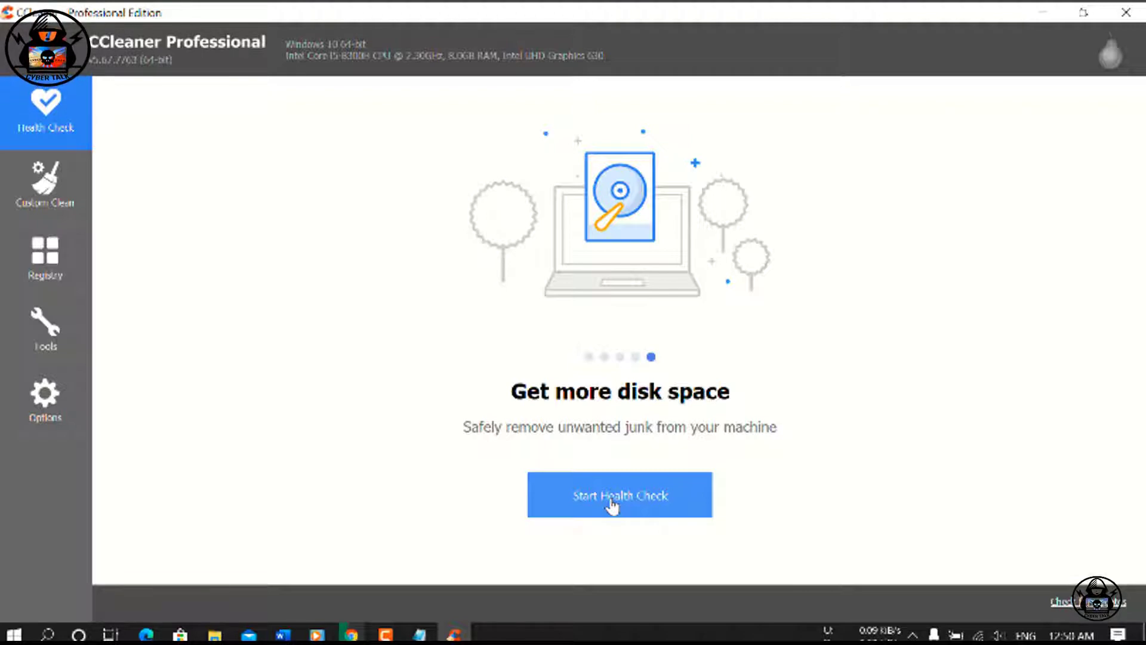
{"action": "left_click", "coordinate": [612, 506]}
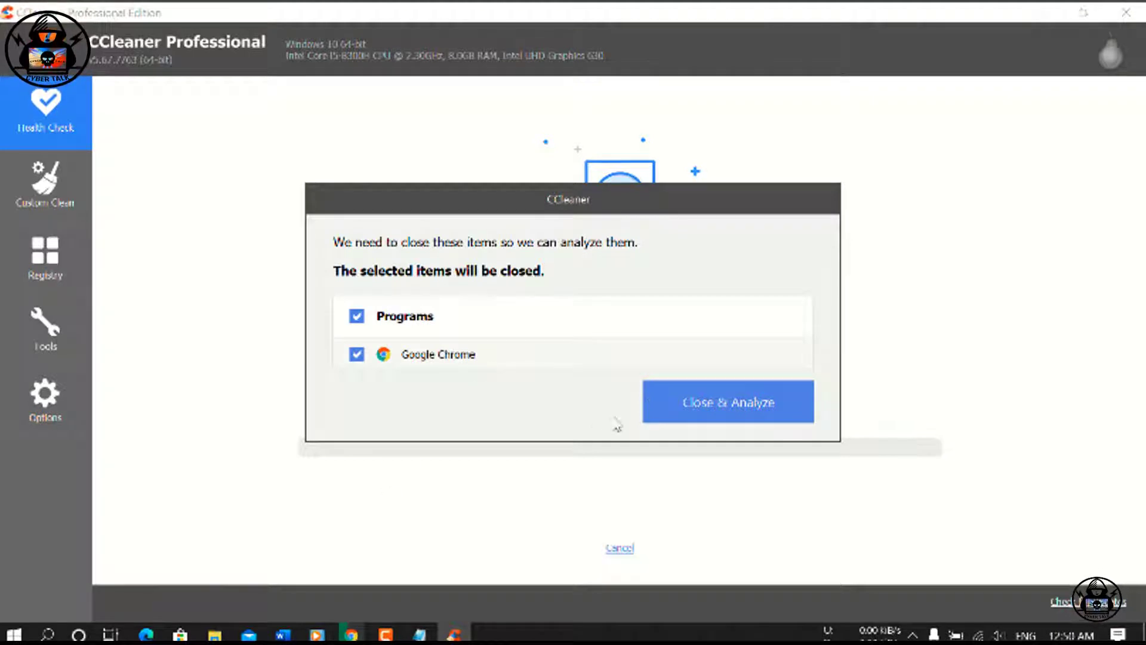
Close Google Chrome despite its download in progress so the Health Check can analyze it, and fix the issues found.
{"action": "left_click", "coordinate": [724, 408]}
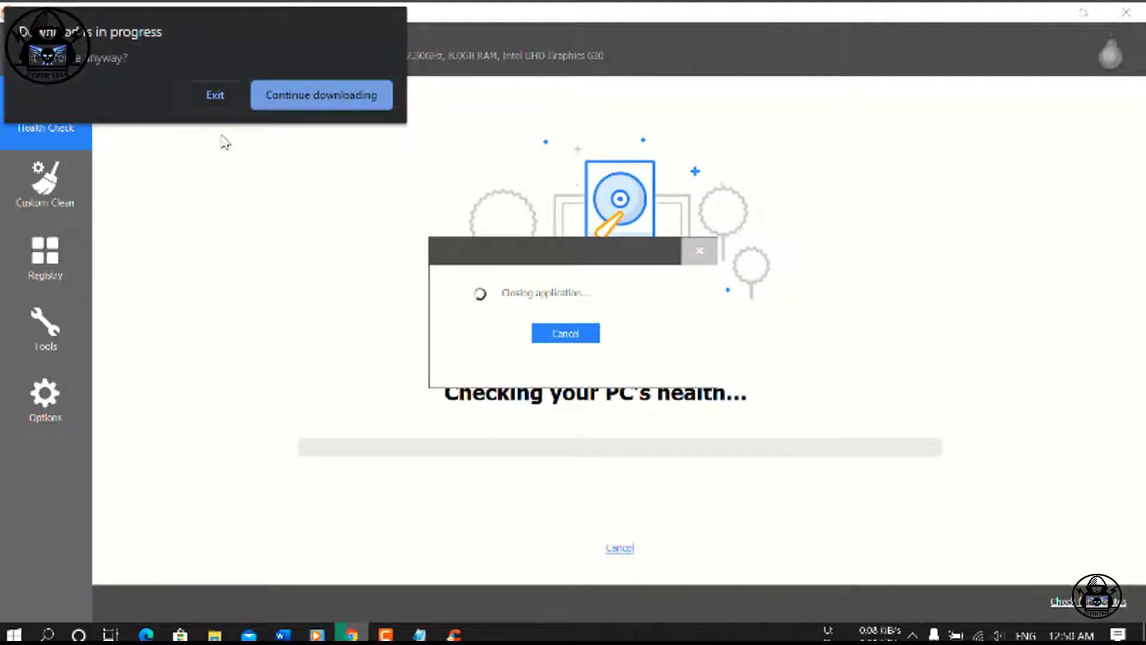
{"action": "left_click", "coordinate": [215, 94]}
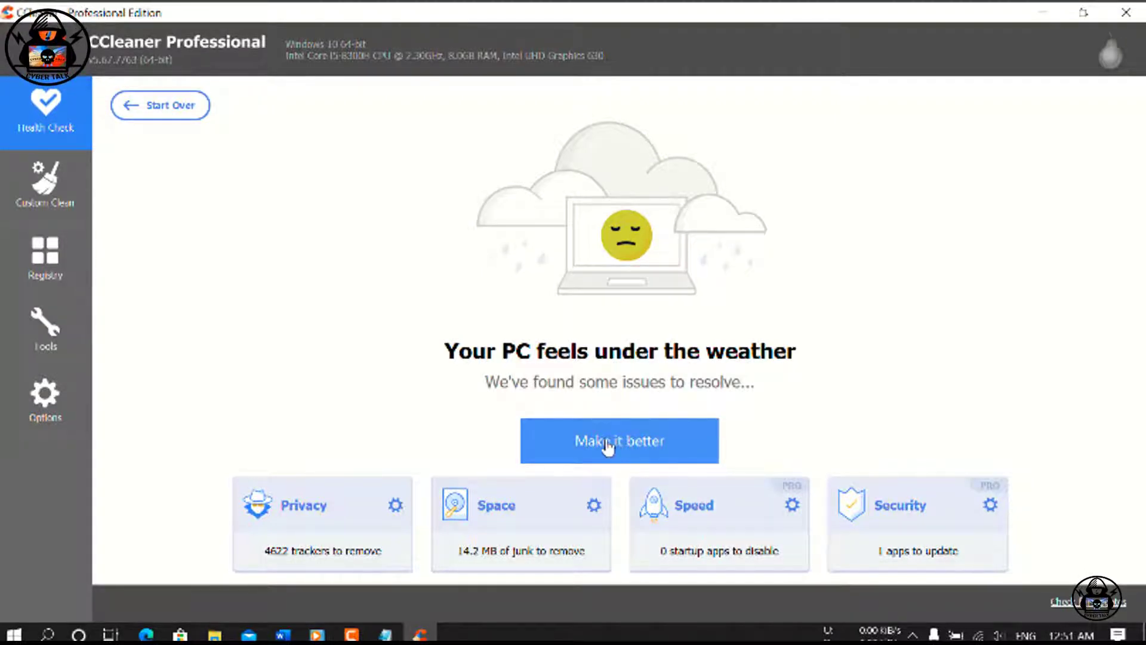
{"action": "left_click", "coordinate": [647, 449]}
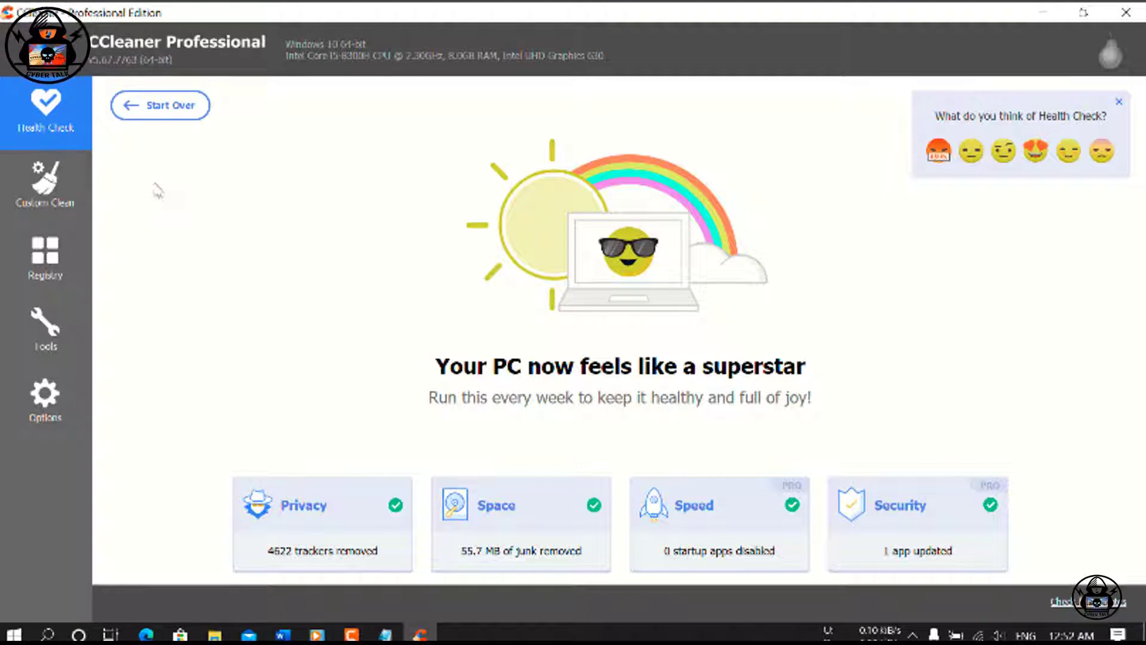
Review the Windows and Applications cleaning options in Custom Clean and run an analysis with the existing selection.
{"action": "left_click", "coordinate": [74, 191]}
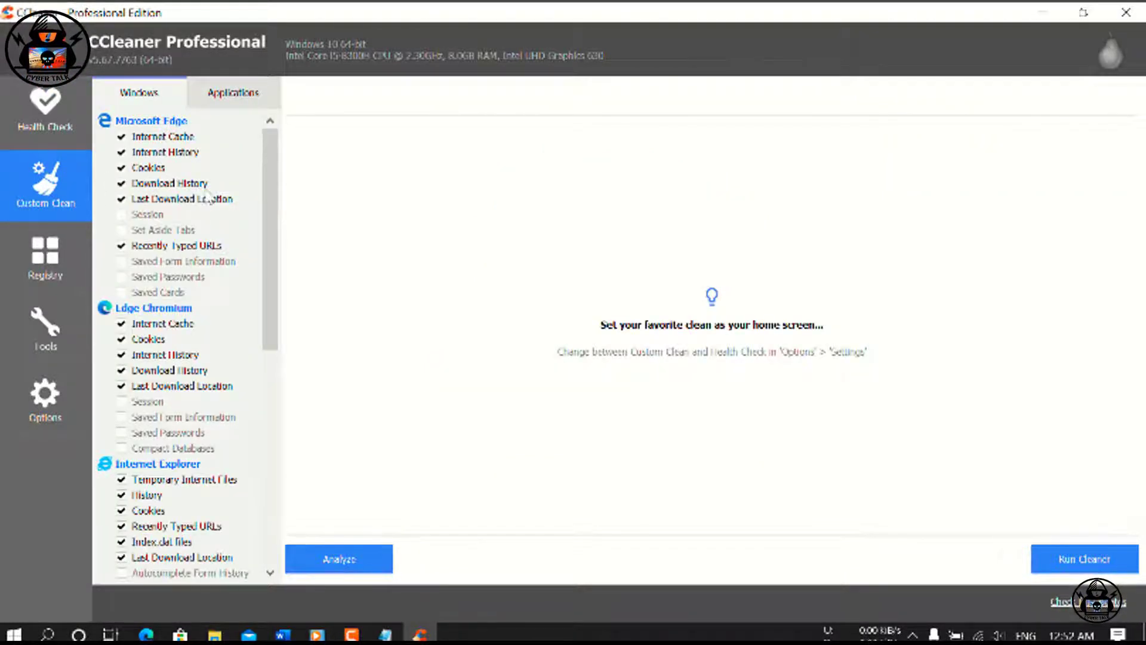
{"action": "left_click", "coordinate": [238, 93]}
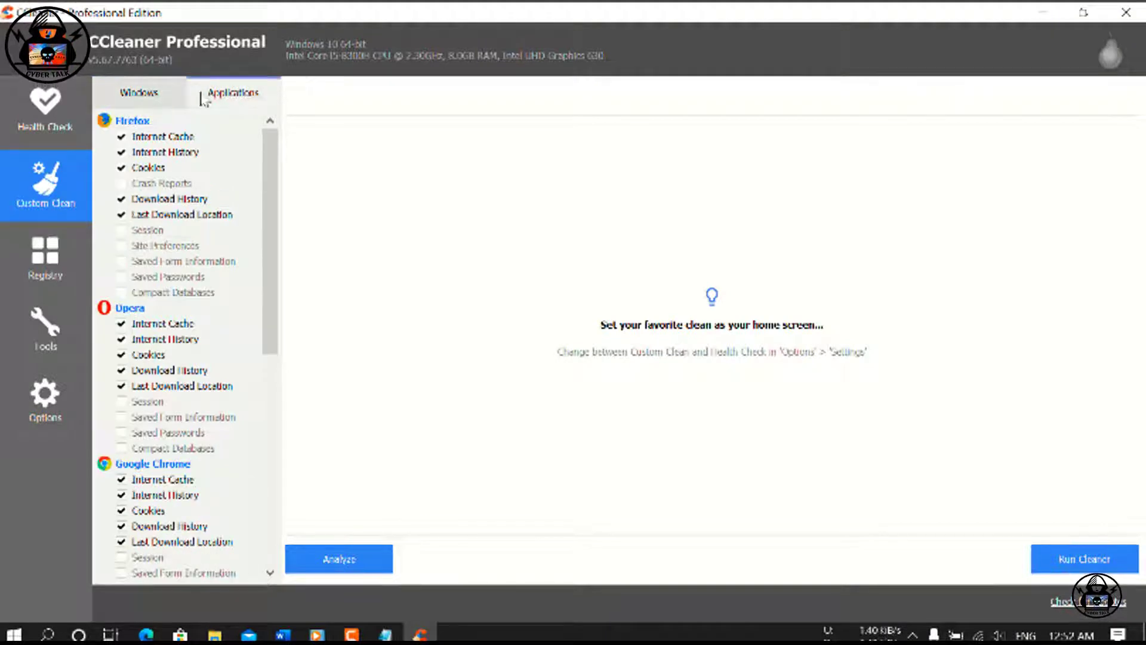
{"action": "left_click", "coordinate": [158, 97]}
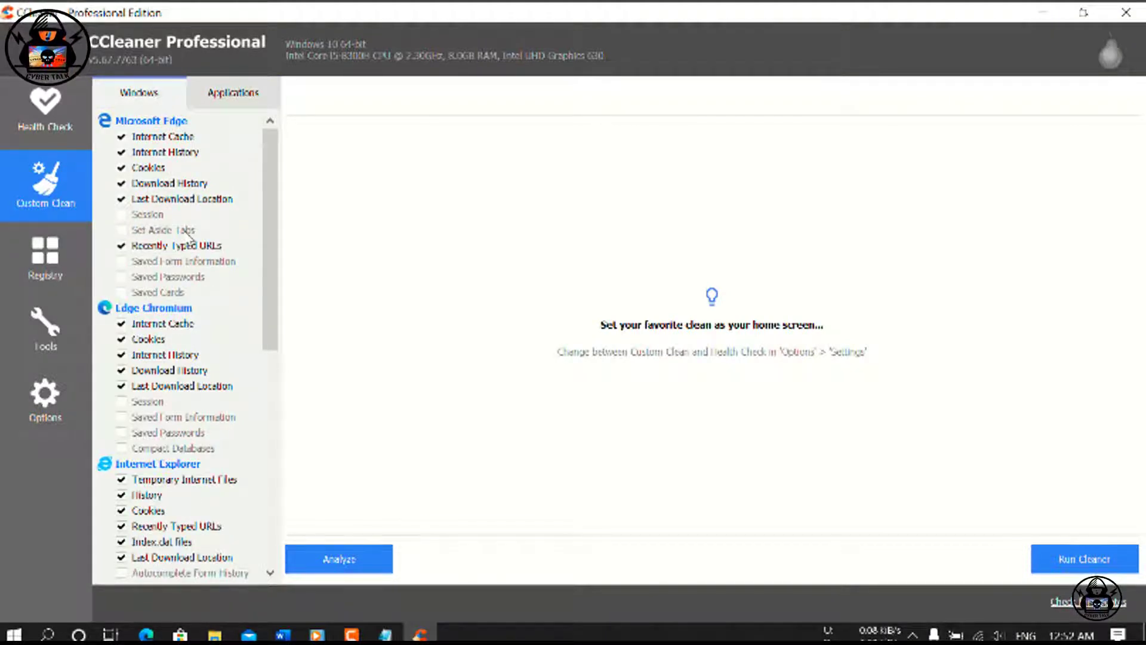
{"action": "scroll", "coordinate": [189, 237], "scroll_direction": "down", "scroll_amount": 3}
{"action": "scroll", "coordinate": [190, 238], "scroll_direction": "down", "scroll_amount": 4}
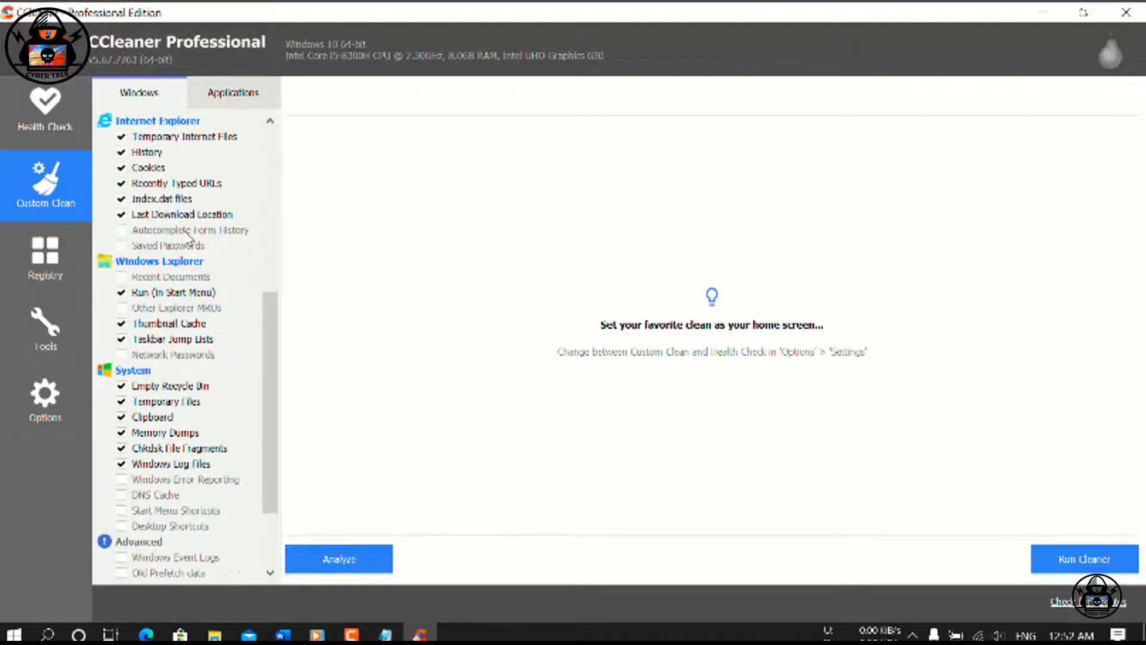
{"action": "scroll", "coordinate": [190, 238], "scroll_direction": "up", "scroll_amount": 8}
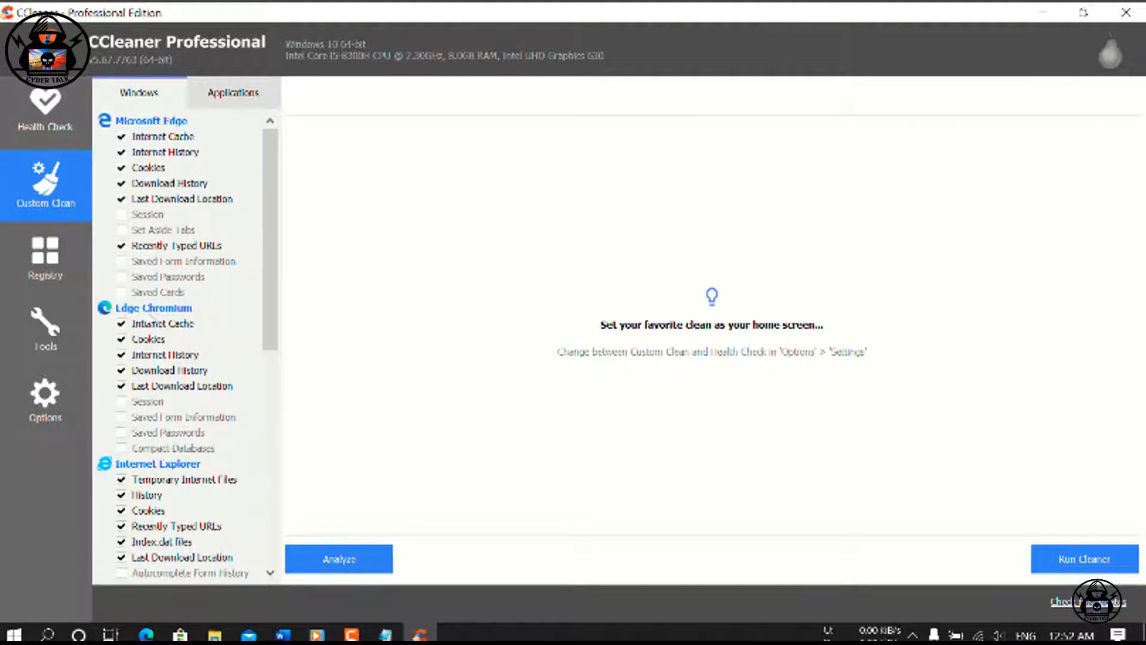
{"action": "scroll", "coordinate": [167, 433], "scroll_direction": "down", "scroll_amount": 1}
{"action": "scroll", "coordinate": [167, 434], "scroll_direction": "down", "scroll_amount": 8}
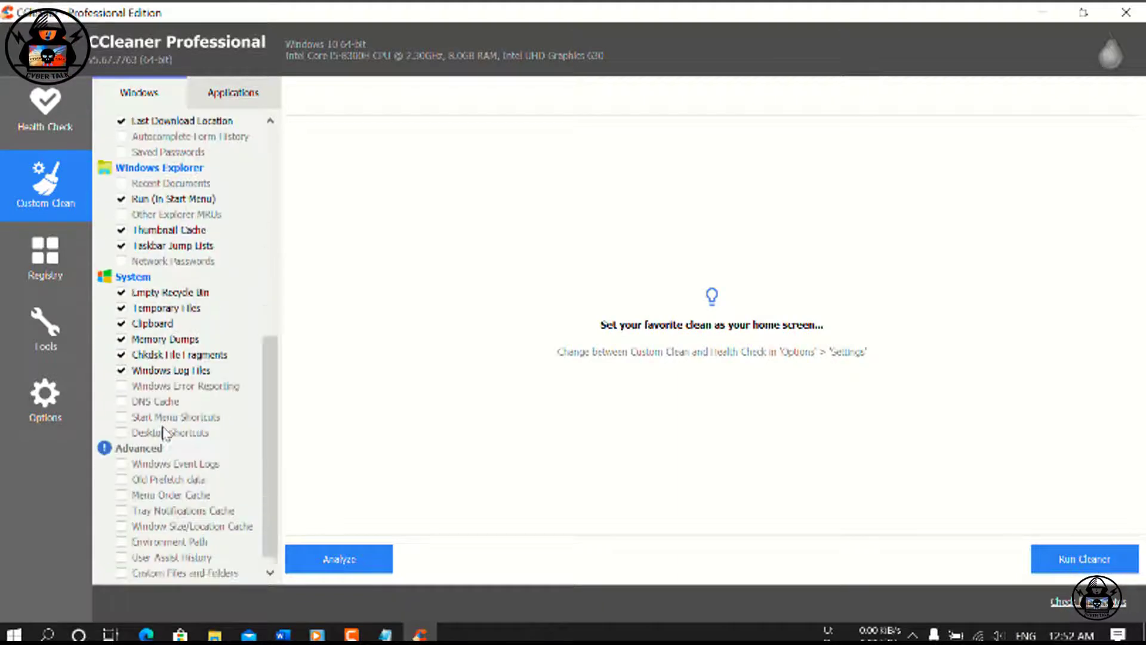
{"action": "scroll", "coordinate": [166, 433], "scroll_direction": "up", "scroll_amount": 10}
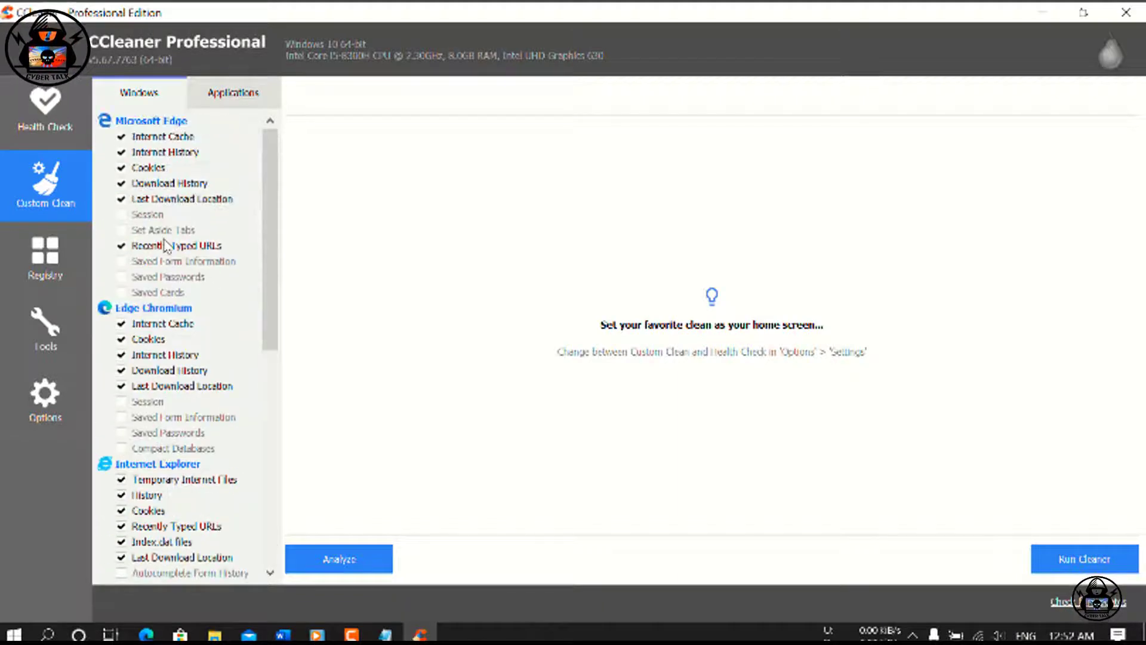
{"action": "left_click", "coordinate": [339, 558]}
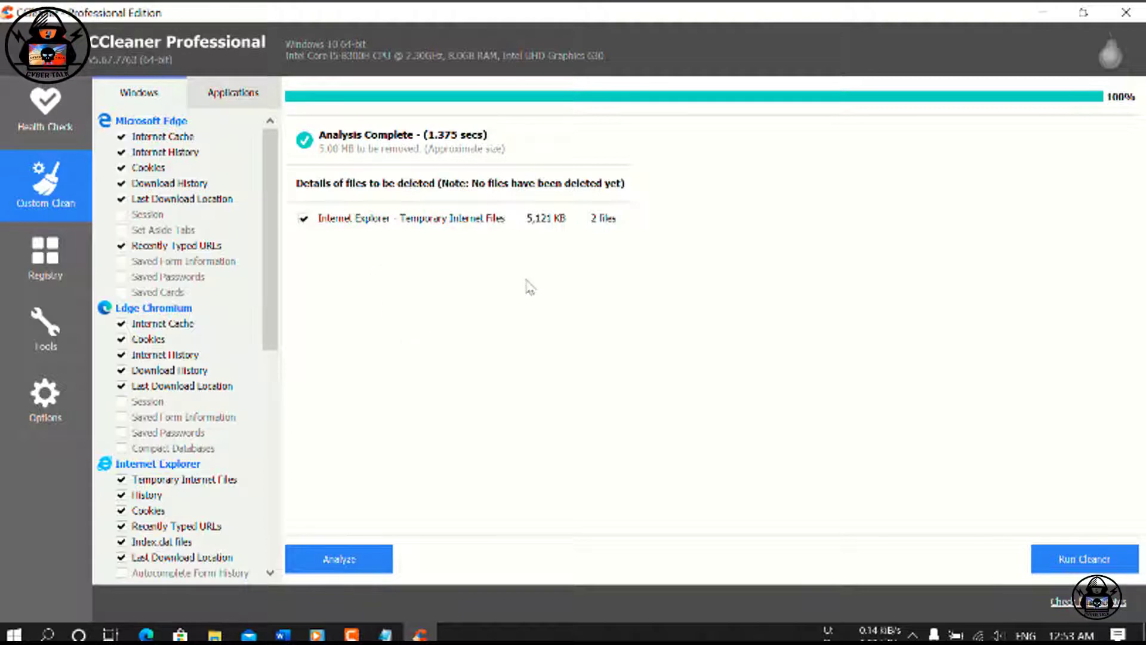
Scan the registry for issues with all categories selected and look through the list of problems.
{"action": "left_click", "coordinate": [48, 265]}
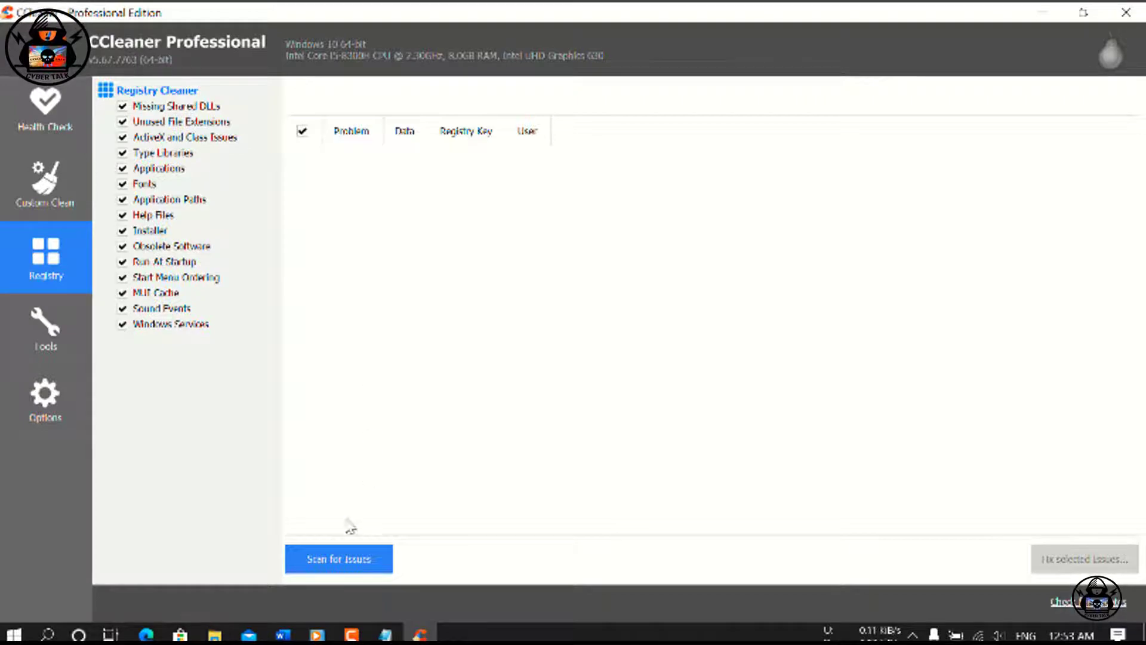
{"action": "left_click", "coordinate": [339, 559]}
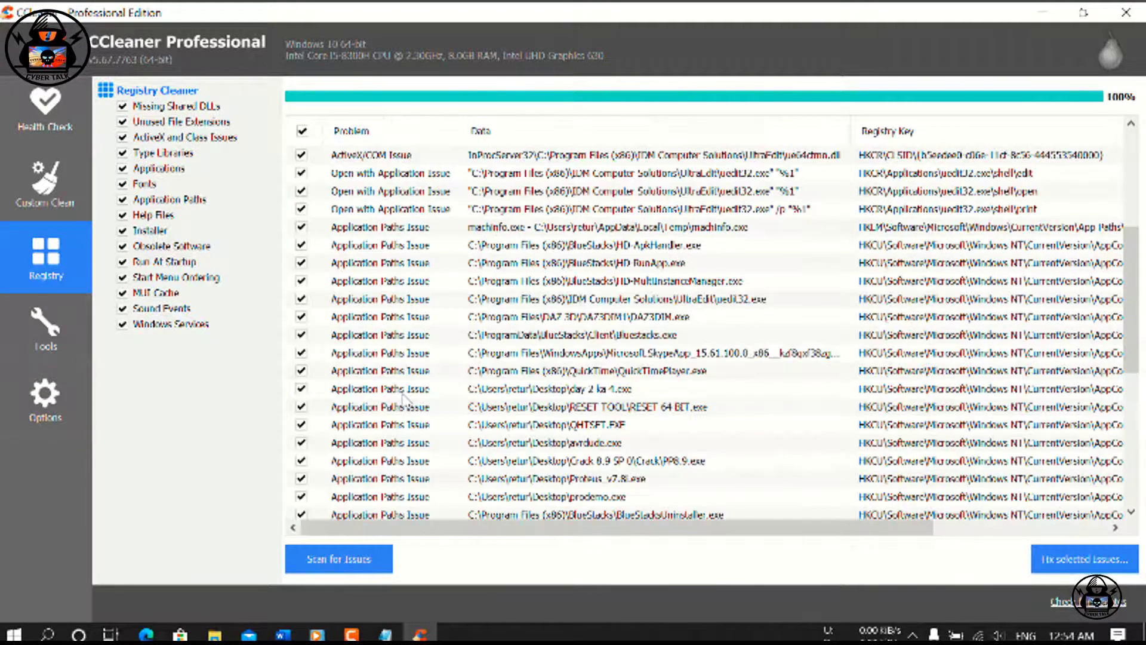
{"action": "scroll", "coordinate": [403, 397], "scroll_direction": "up", "scroll_amount": 2}
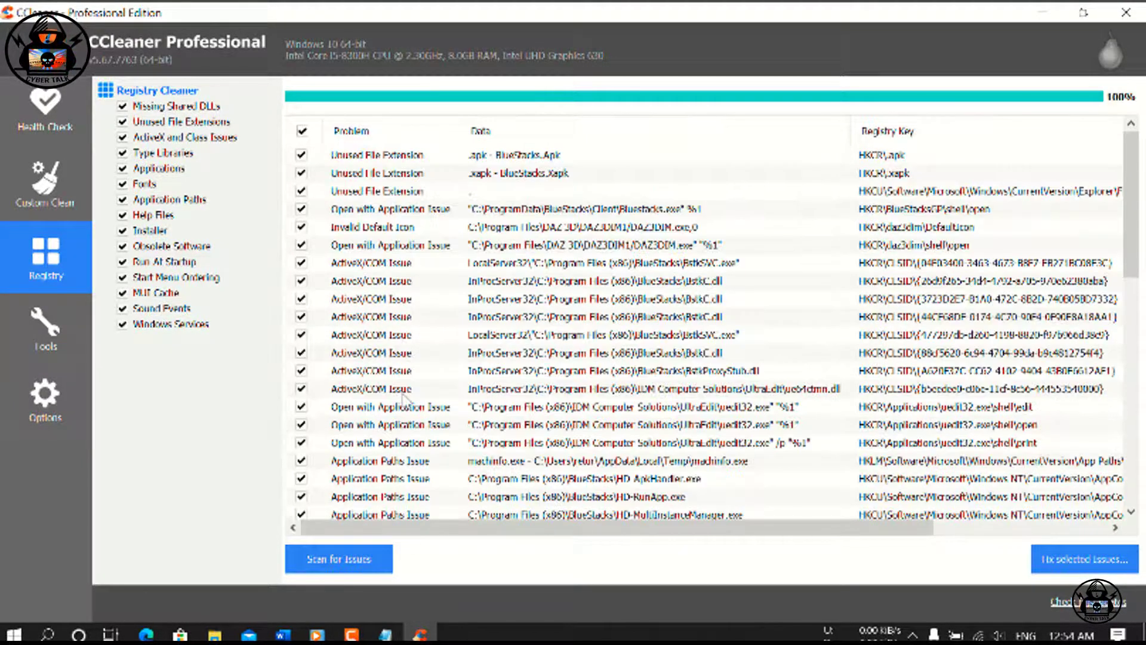
{"action": "scroll", "coordinate": [403, 397], "scroll_direction": "down", "scroll_amount": 10}
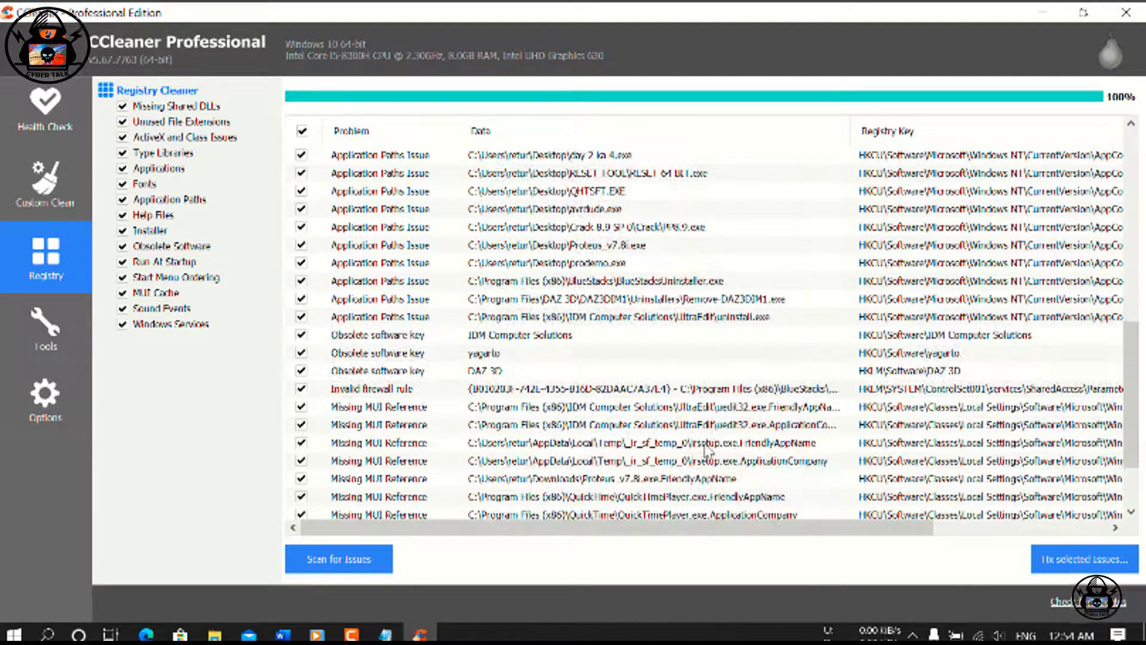
Fix all selected registry issues without backing up the registry, and close the repair dialog.
{"action": "left_click", "coordinate": [1078, 564]}
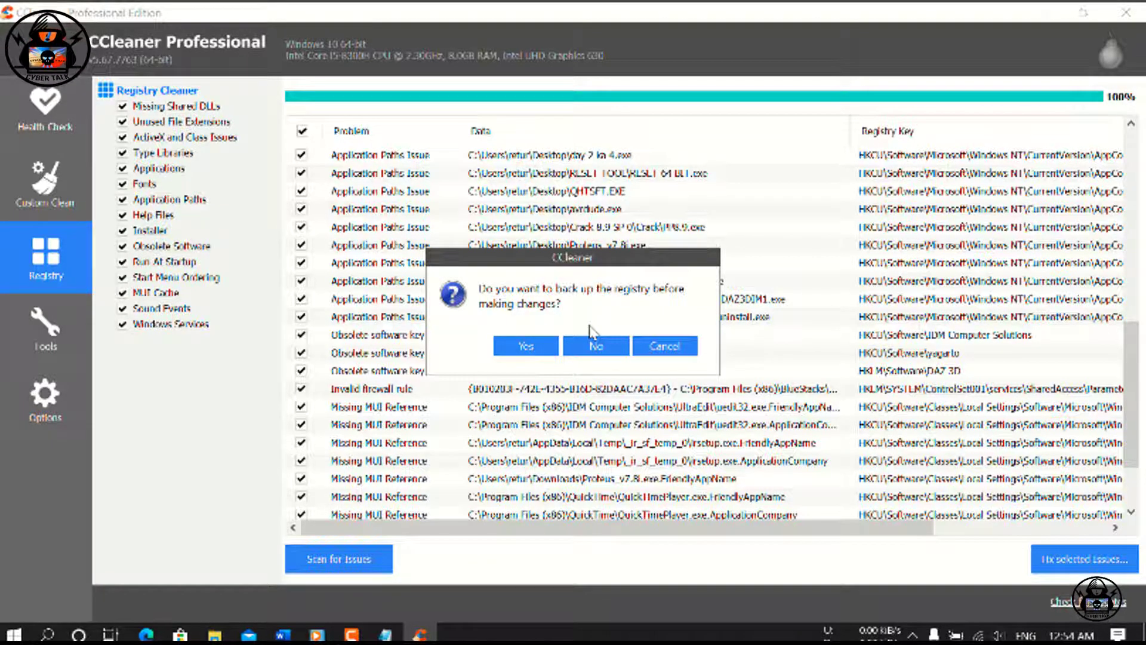
{"action": "left_click", "coordinate": [591, 345]}
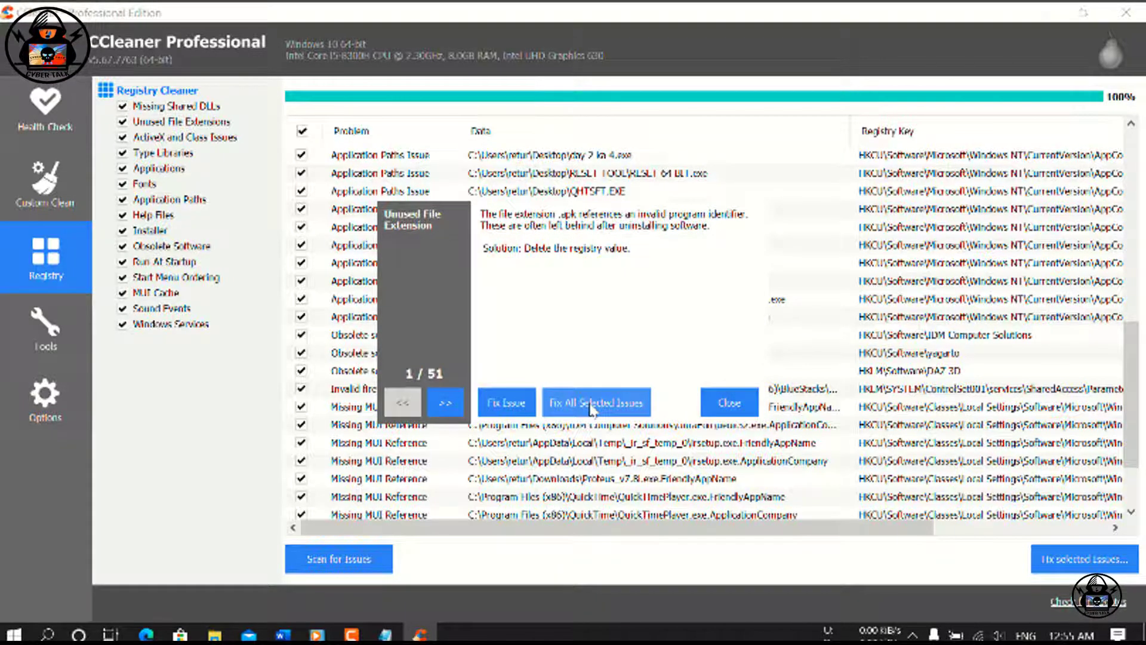
{"action": "left_click", "coordinate": [591, 406]}
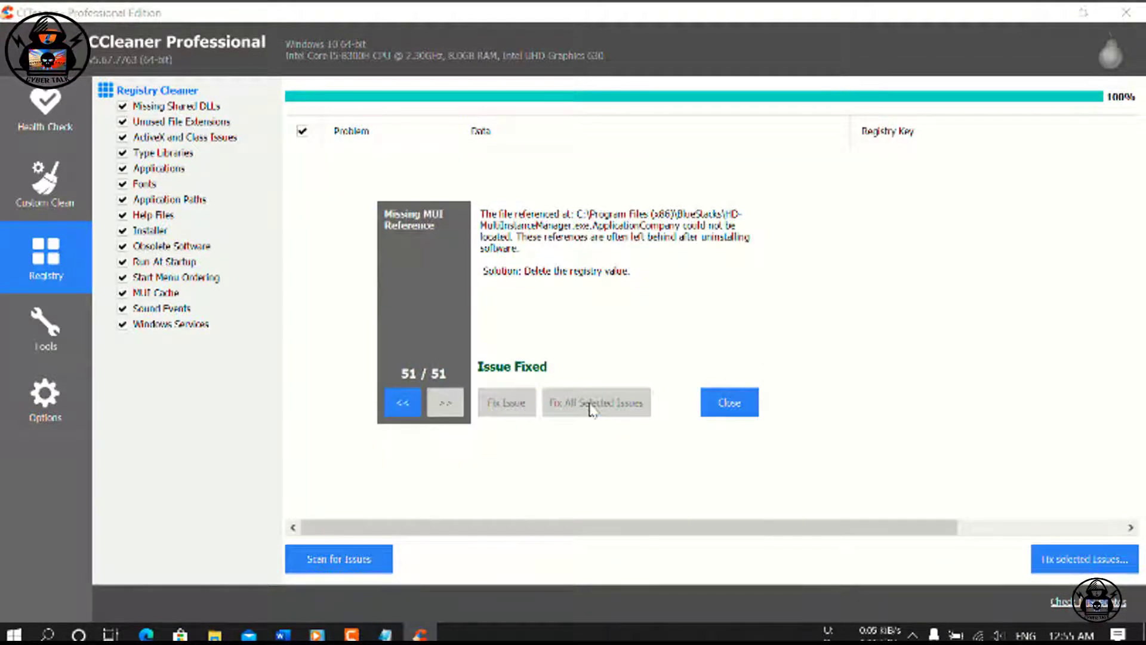
{"action": "left_click", "coordinate": [725, 404]}
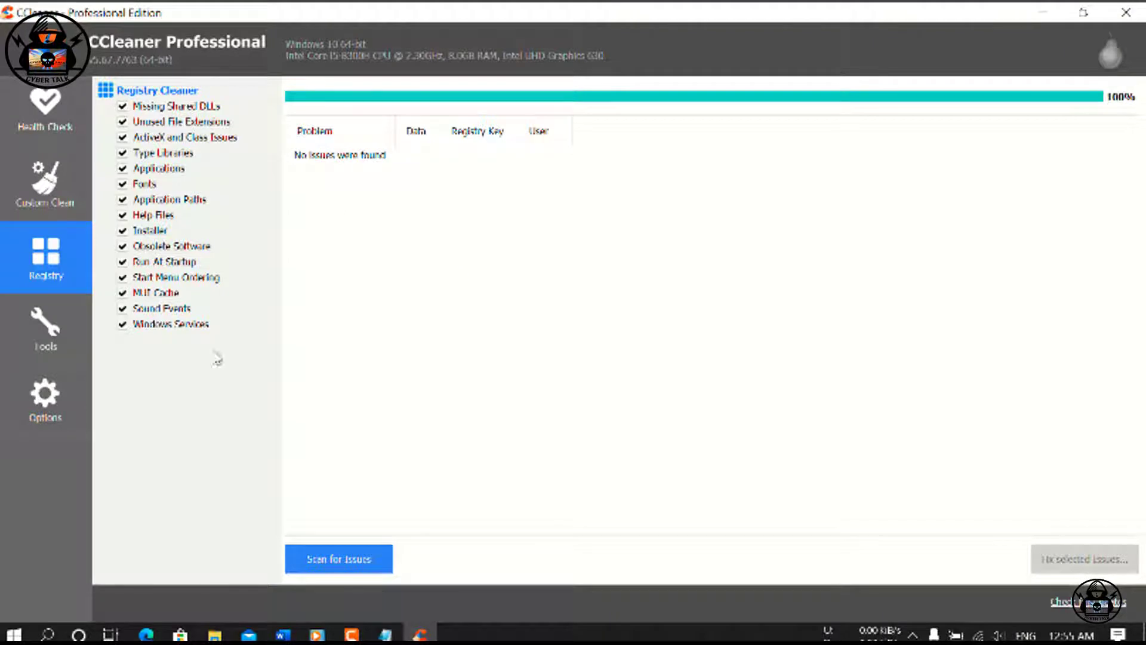
Look through the whole list of installed programs in the Uninstall tool and select Adobe Photoshop 7.0.
{"action": "left_click", "coordinate": [57, 344]}
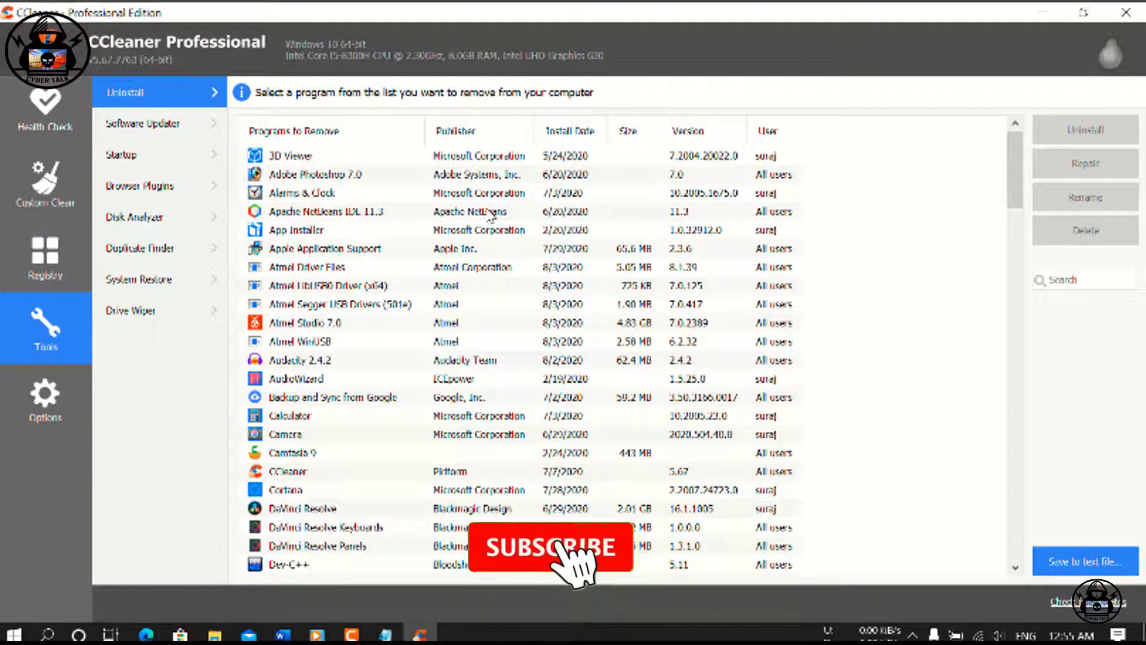
{"action": "scroll", "coordinate": [617, 355], "scroll_direction": "down", "scroll_amount": 20}
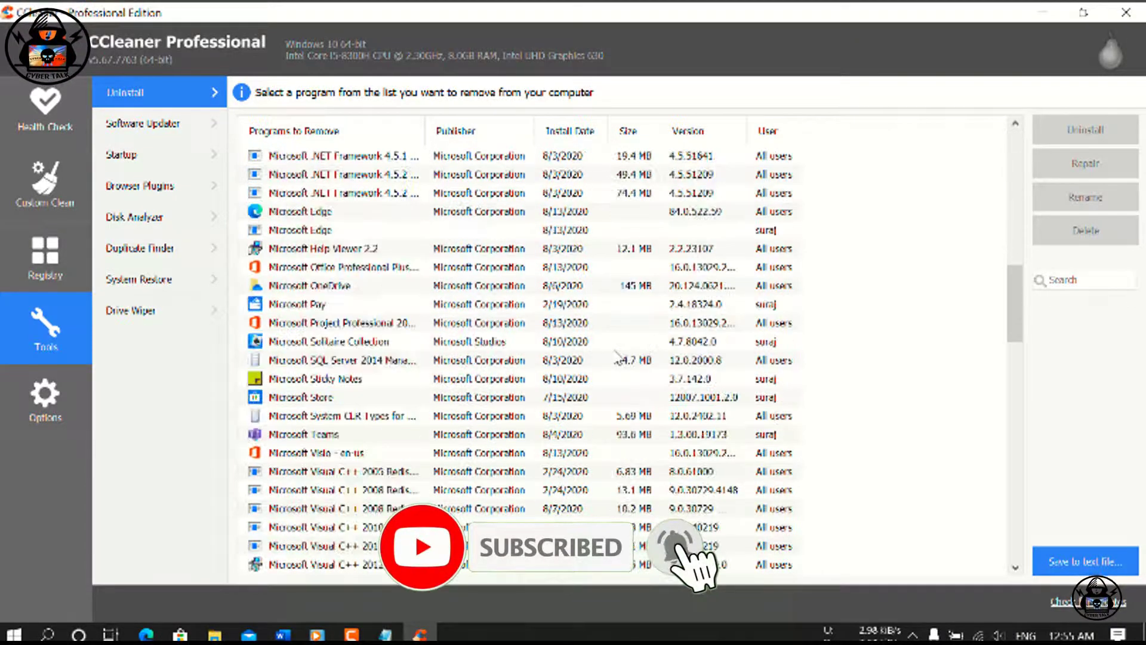
{"action": "scroll", "coordinate": [618, 357], "scroll_direction": "down", "scroll_amount": 20}
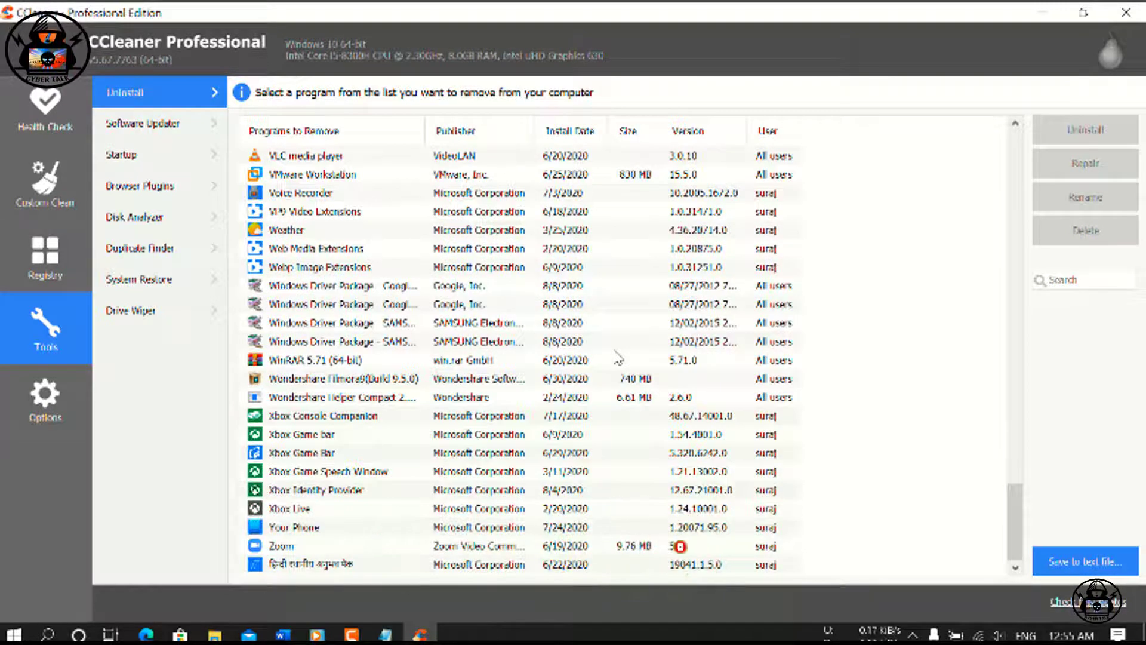
{"action": "scroll", "coordinate": [618, 356], "scroll_direction": "up", "scroll_amount": 15}
{"action": "scroll", "coordinate": [617, 357], "scroll_direction": "up", "scroll_amount": 10}
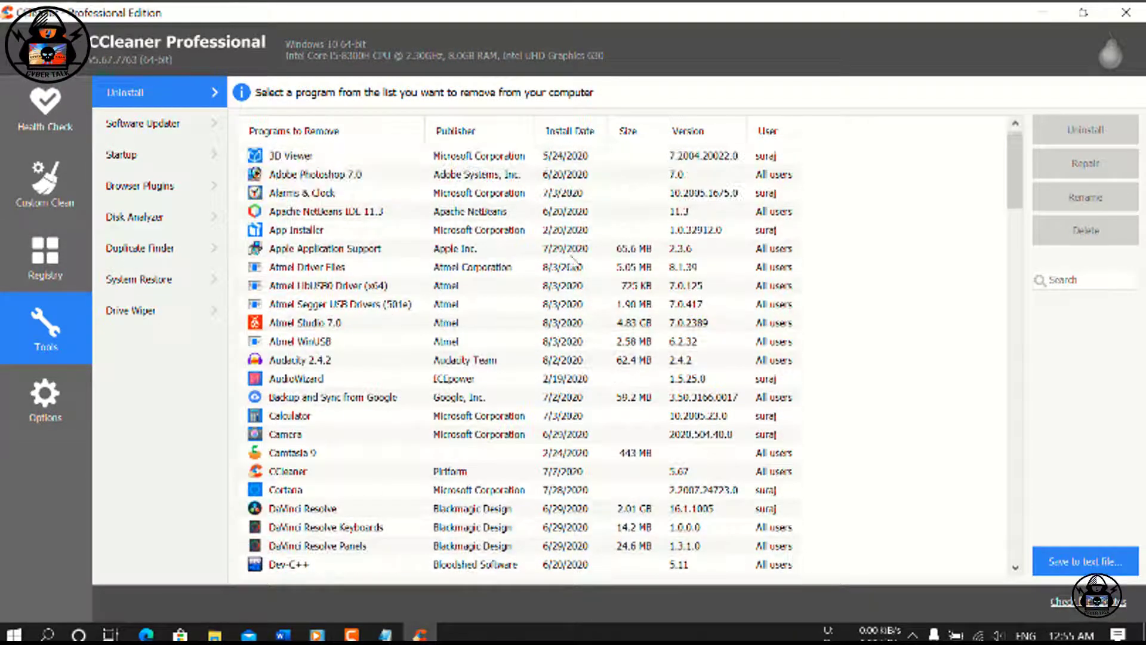
{"action": "left_click", "coordinate": [383, 175]}
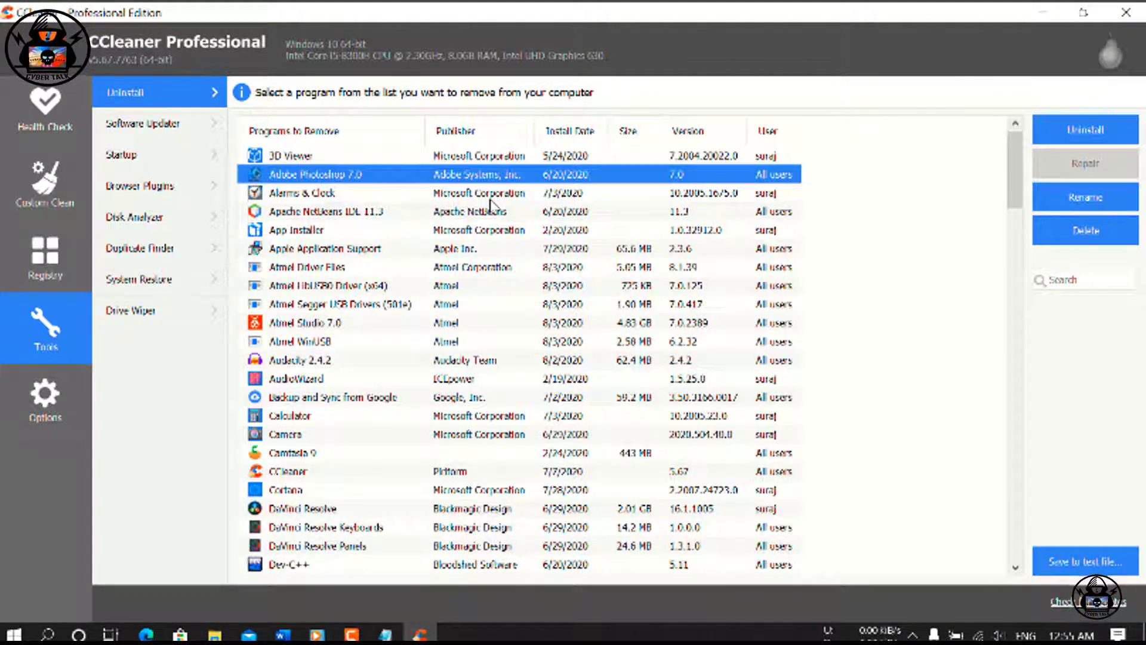
Examine the Software Updater, Startup, Browser Plugins and Disk Analyzer tools, including the Windows startup programs and scheduled tasks.
{"action": "left_click", "coordinate": [170, 133]}
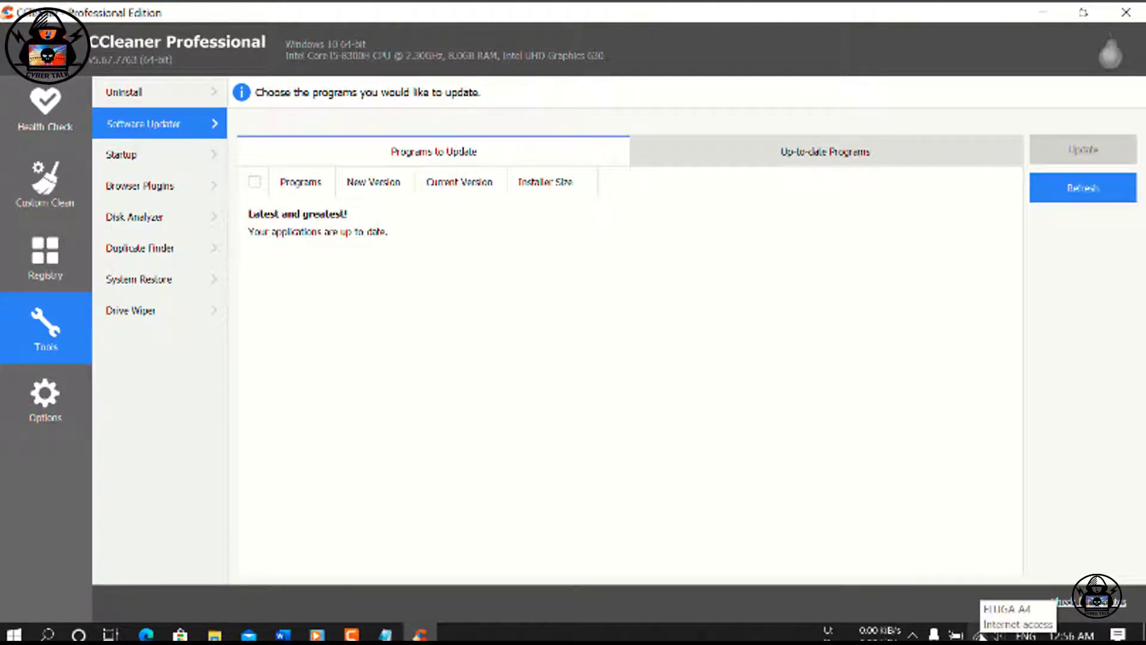
{"action": "left_click", "coordinate": [160, 160]}
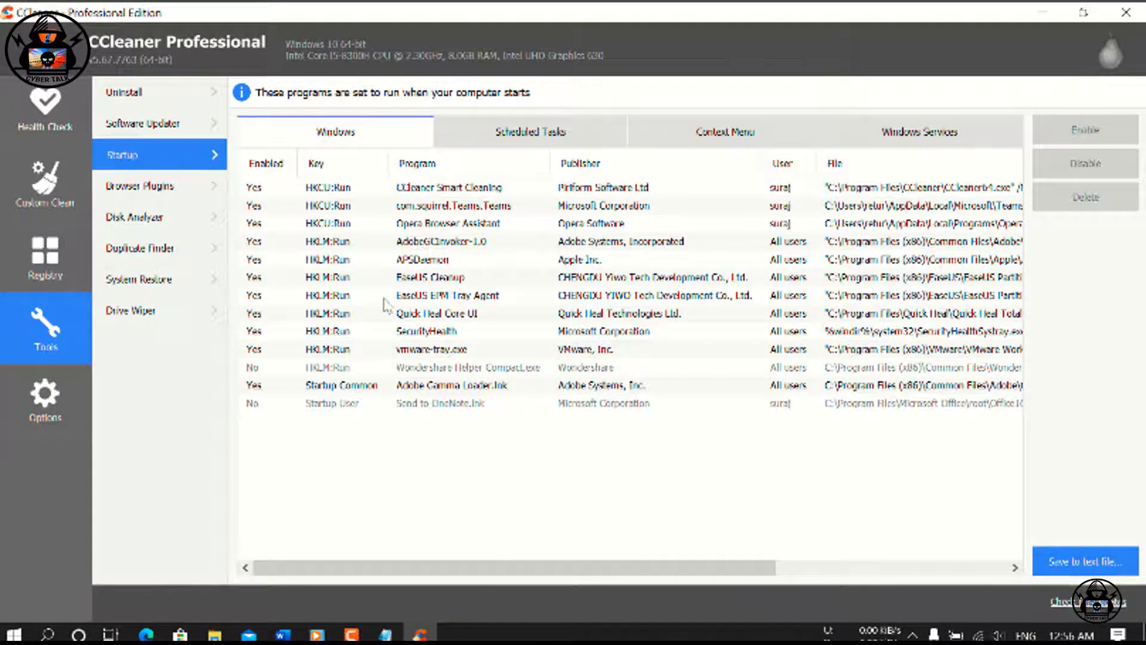
{"action": "left_click", "coordinate": [442, 190]}
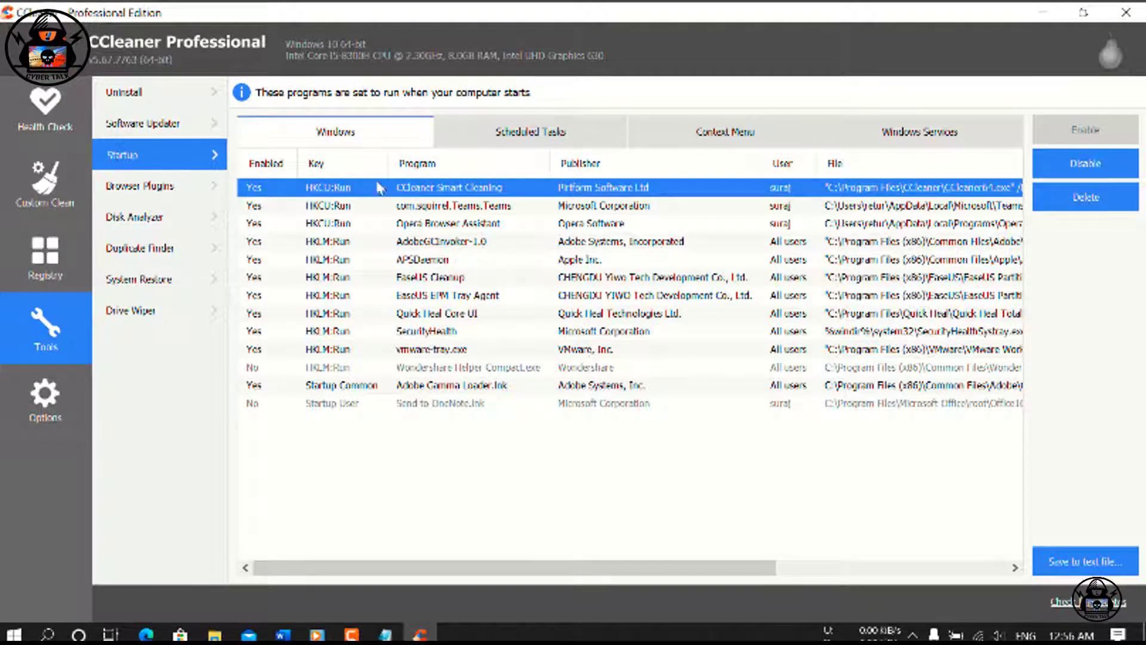
{"action": "left_click", "coordinate": [536, 135]}
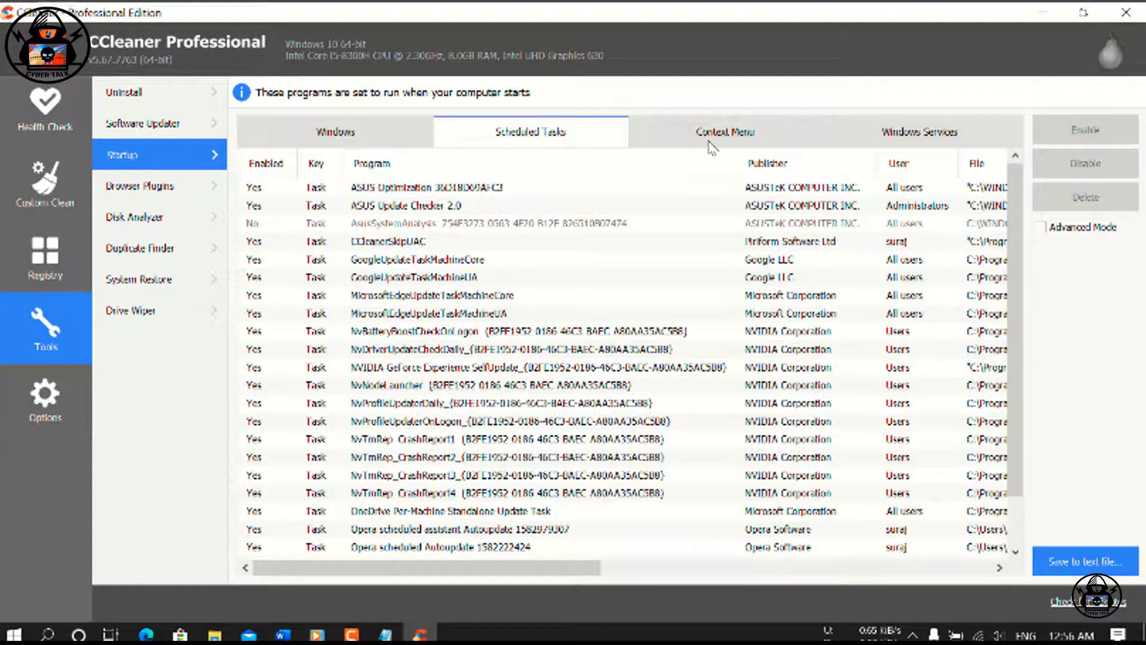
{"action": "left_click", "coordinate": [310, 142]}
{"action": "left_click", "coordinate": [380, 225]}
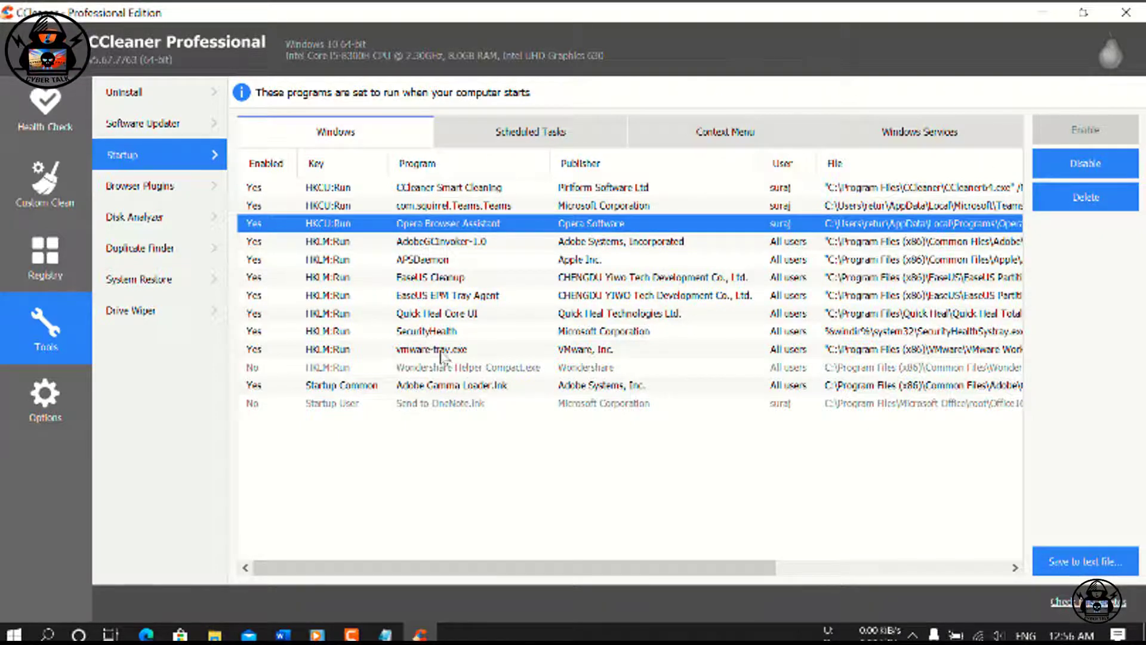
{"action": "left_click", "coordinate": [179, 197]}
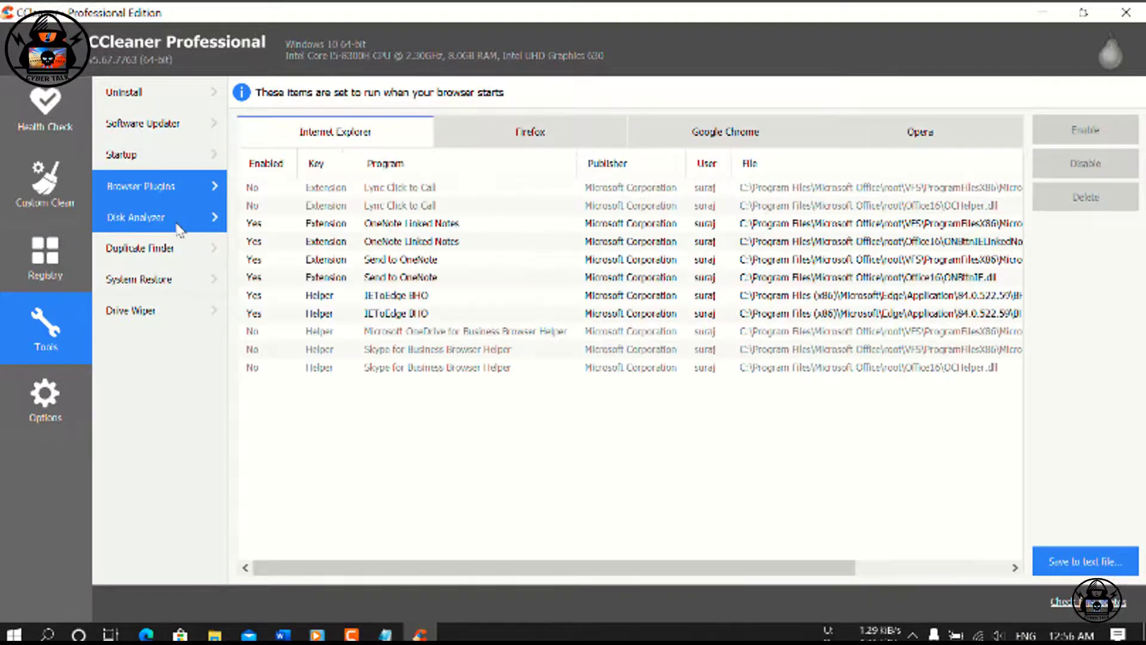
{"action": "left_click", "coordinate": [178, 222]}
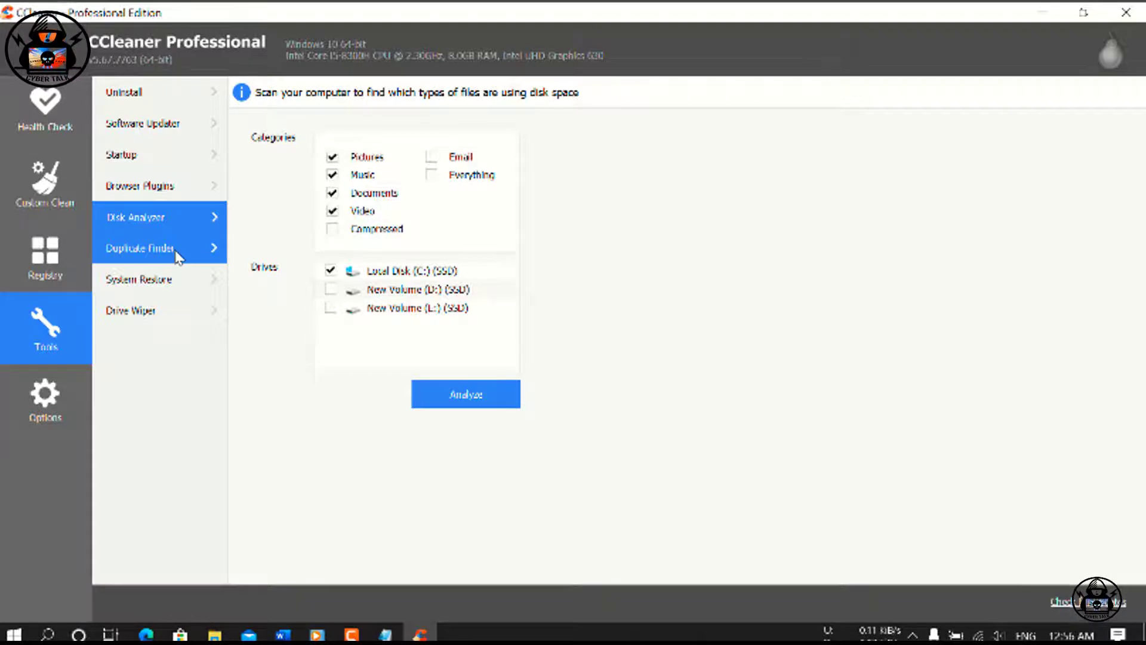
Search drives C, D and E for duplicate files in Duplicate Finder, matching by name, size and modified date.
{"action": "left_click", "coordinate": [176, 256]}
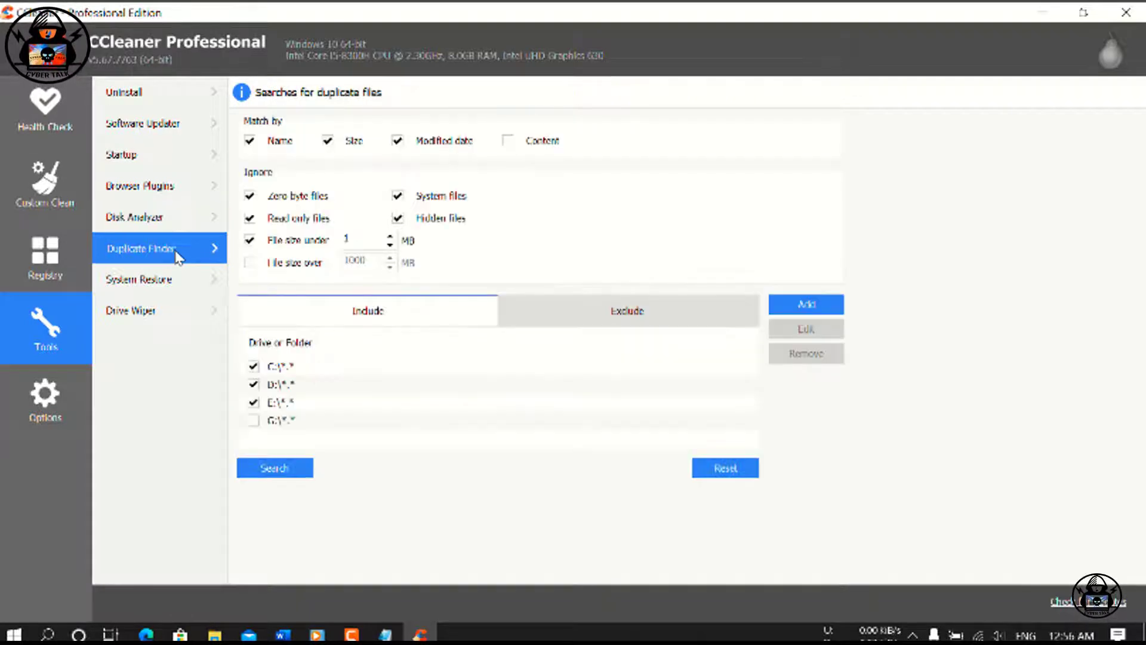
{"action": "left_click", "coordinate": [280, 468]}
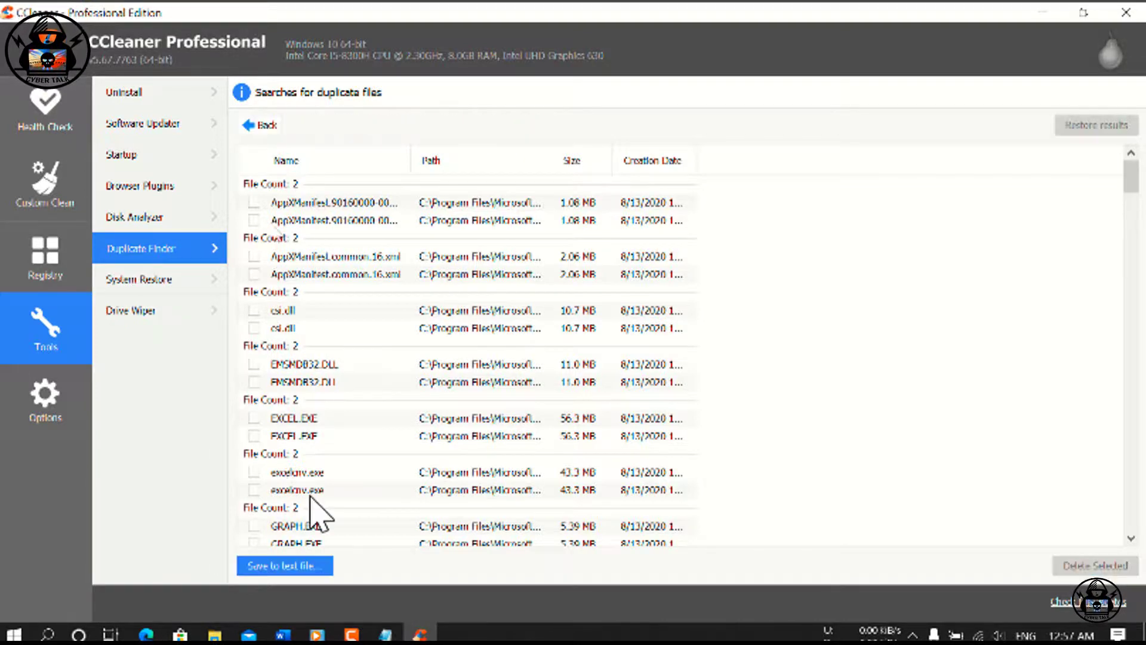
Delete the first copy of the first six duplicate pairs, from AppXManifest.90160000 through excelcnv.exe, plus the second GRAPH.EXE, and close the confirmation.
{"action": "left_click", "coordinate": [254, 203]}
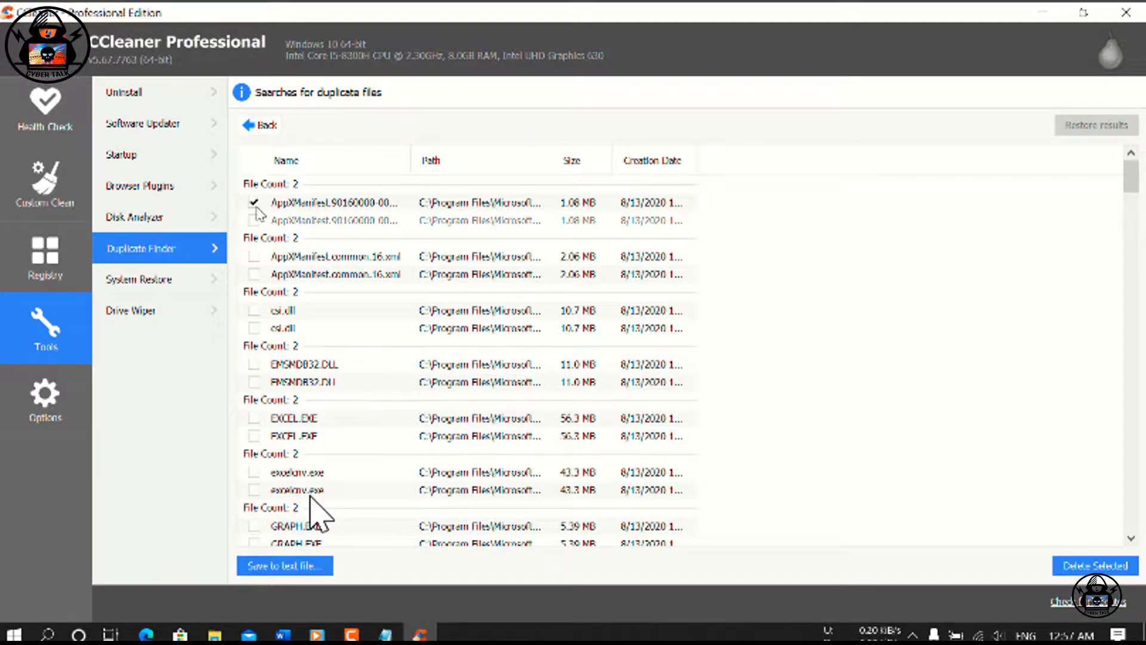
{"action": "left_click", "coordinate": [254, 257]}
{"action": "scroll", "coordinate": [259, 262], "scroll_direction": "down", "scroll_amount": 1}
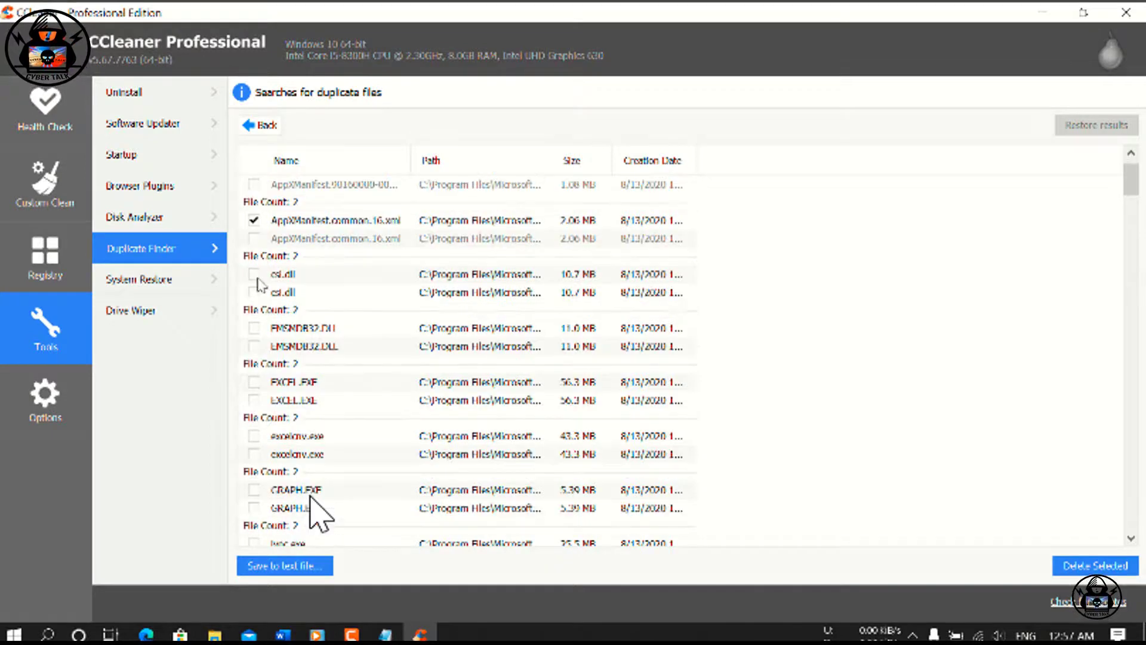
{"action": "left_click", "coordinate": [254, 275]}
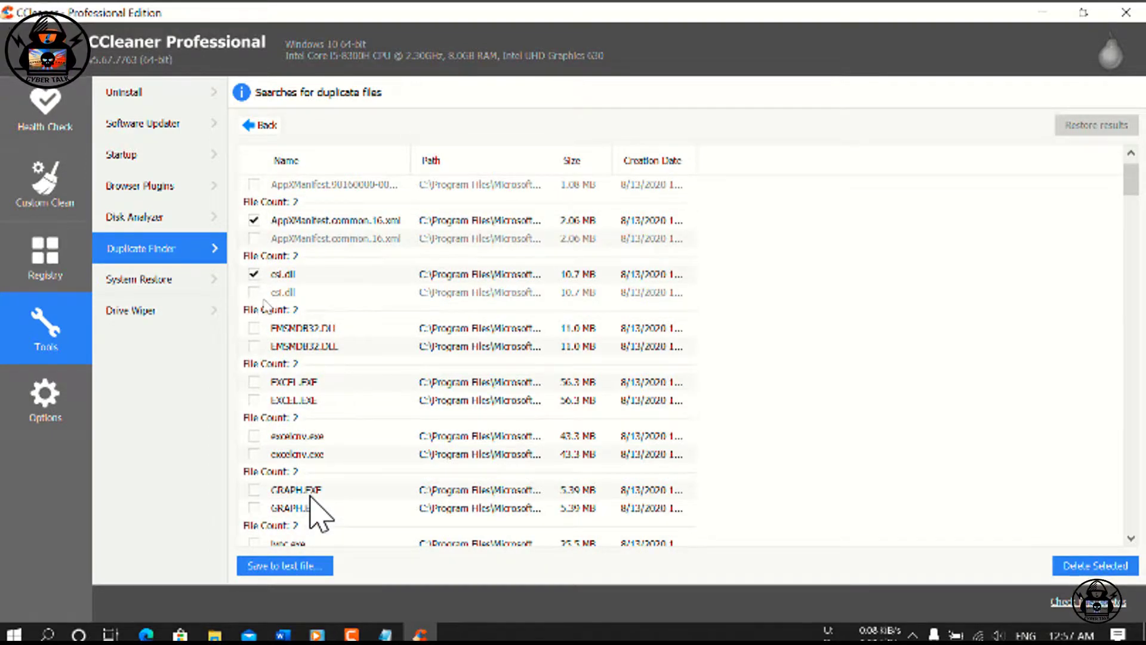
{"action": "left_click", "coordinate": [255, 328]}
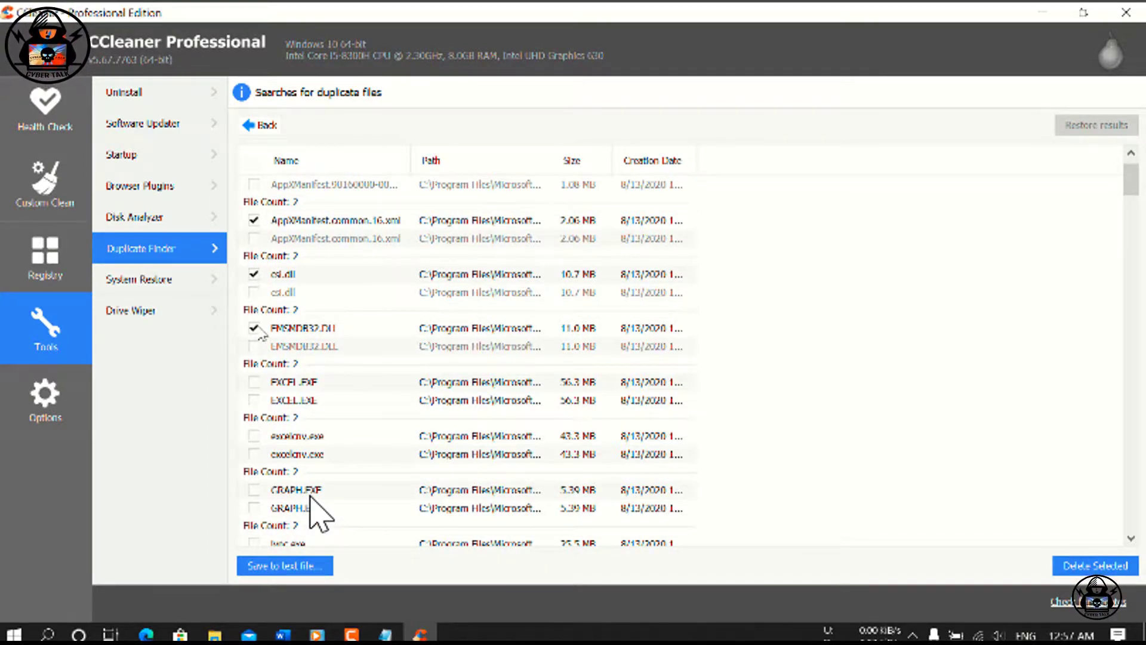
{"action": "scroll", "coordinate": [258, 332], "scroll_direction": "down", "scroll_amount": 2}
{"action": "left_click", "coordinate": [255, 310]}
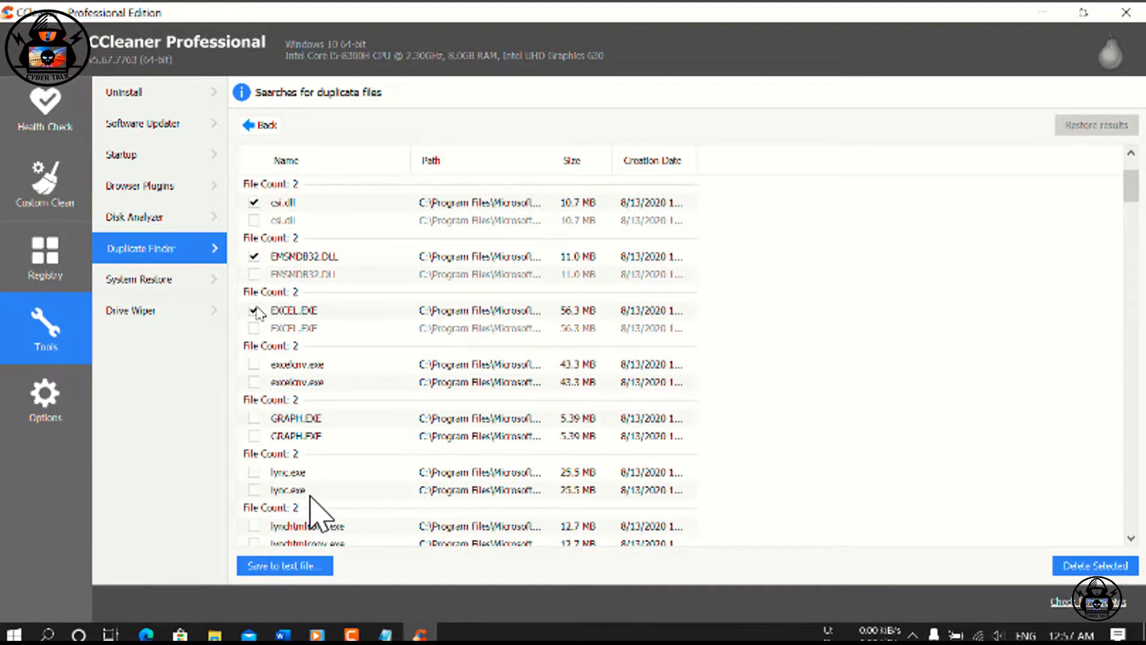
{"action": "scroll", "coordinate": [258, 312], "scroll_direction": "down", "scroll_amount": 1}
{"action": "left_click", "coordinate": [255, 328]}
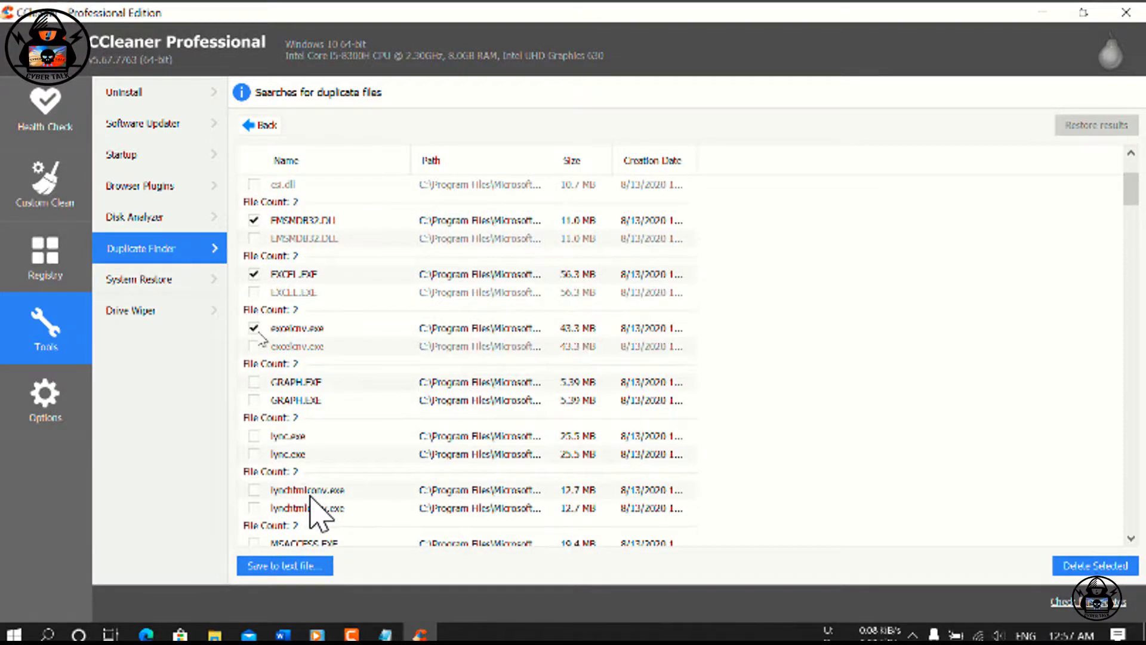
{"action": "left_click", "coordinate": [266, 401]}
{"action": "scroll", "coordinate": [266, 401], "scroll_direction": "down", "scroll_amount": 2}
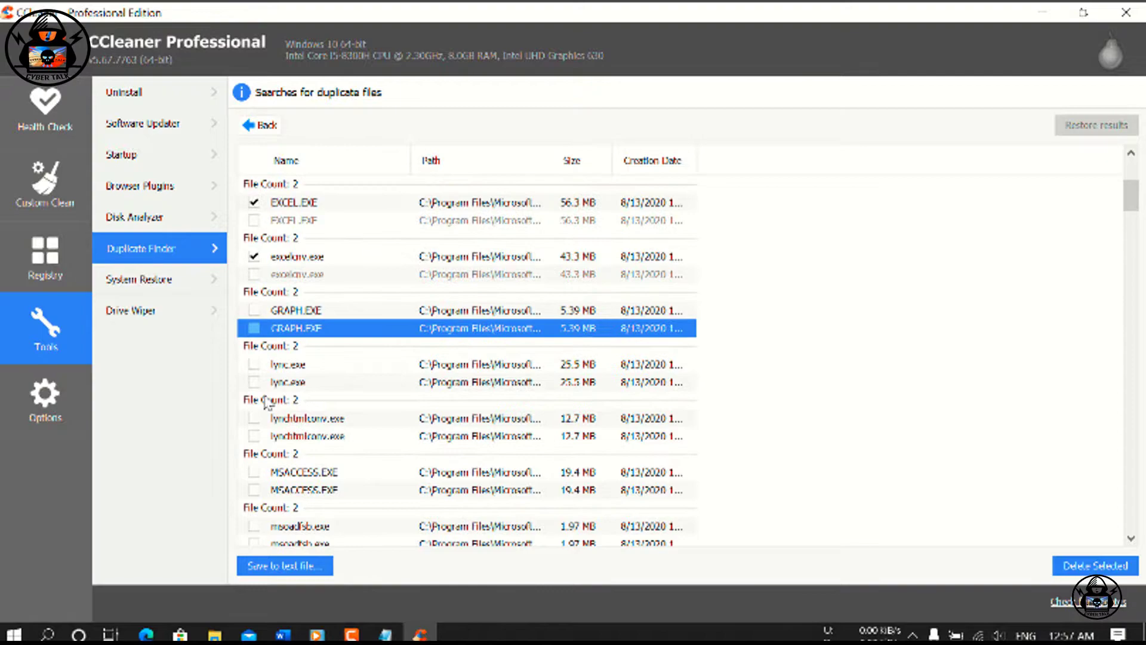
{"action": "left_click", "coordinate": [255, 328]}
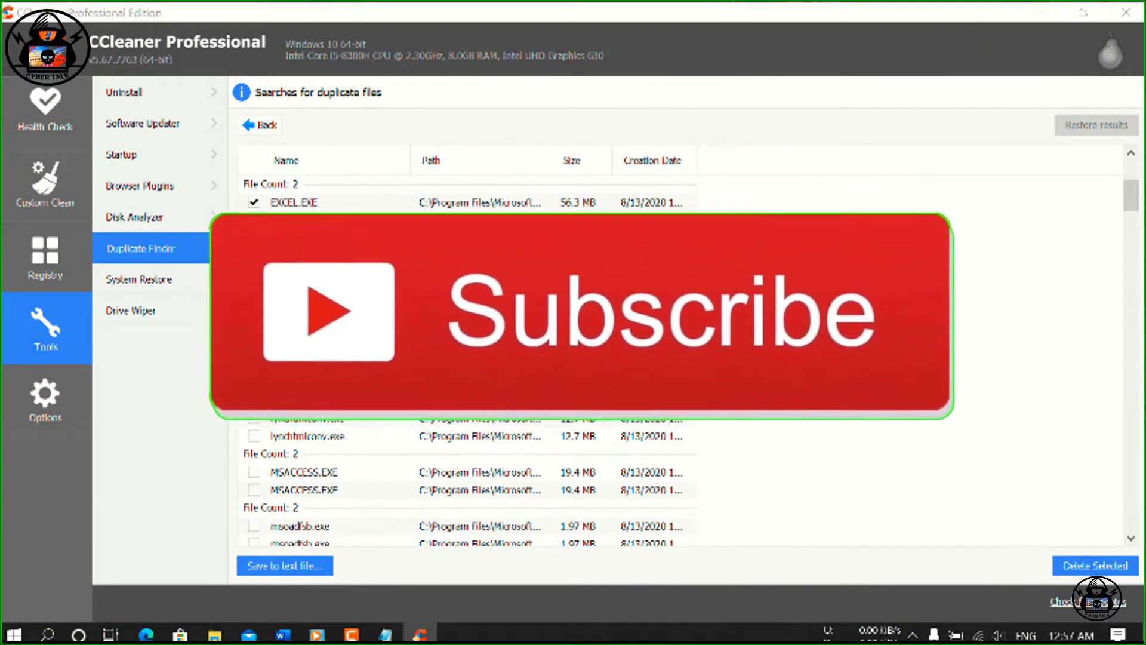
{"action": "left_click", "coordinate": [1075, 571]}
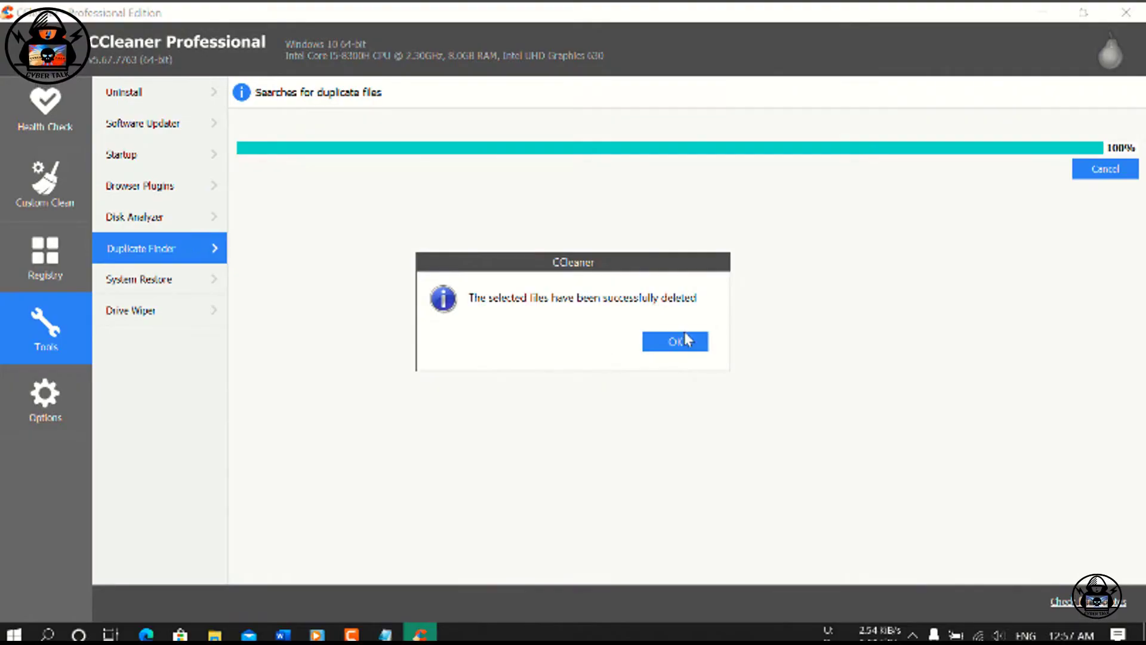
{"action": "left_click", "coordinate": [673, 339]}
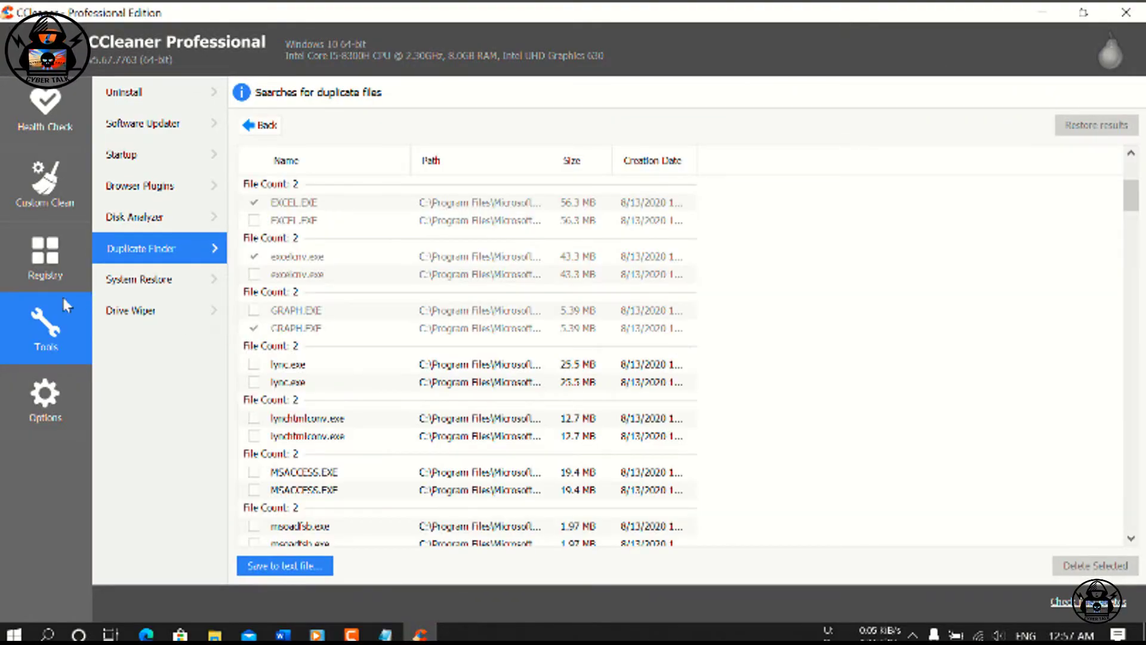
Open the program's Options section.
{"action": "left_click", "coordinate": [57, 382]}
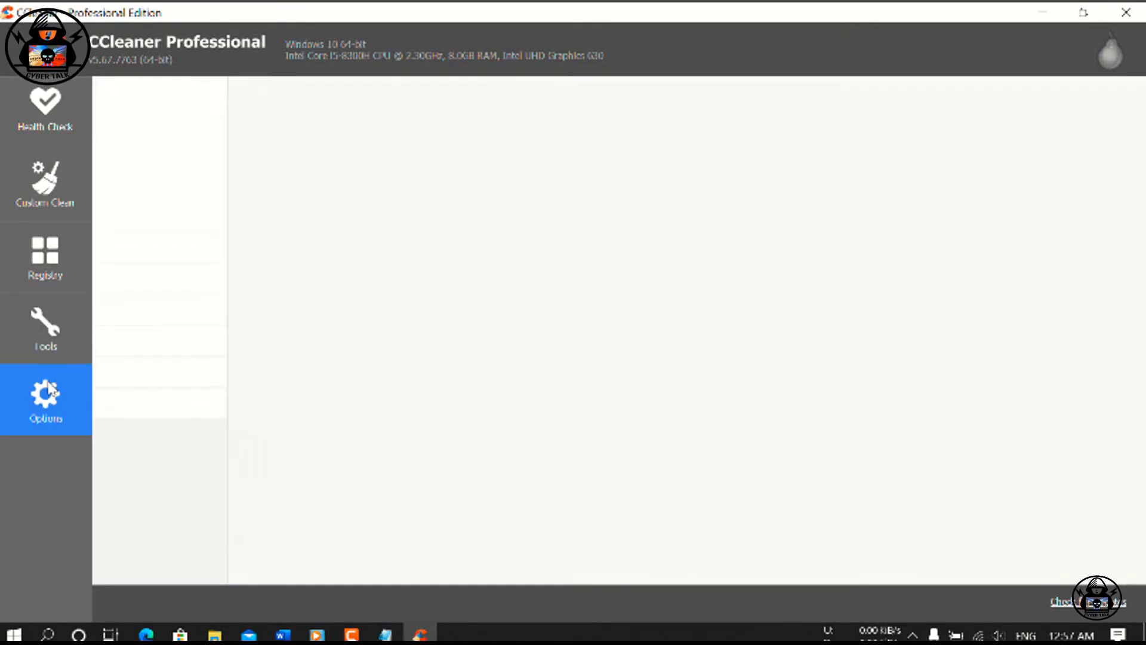